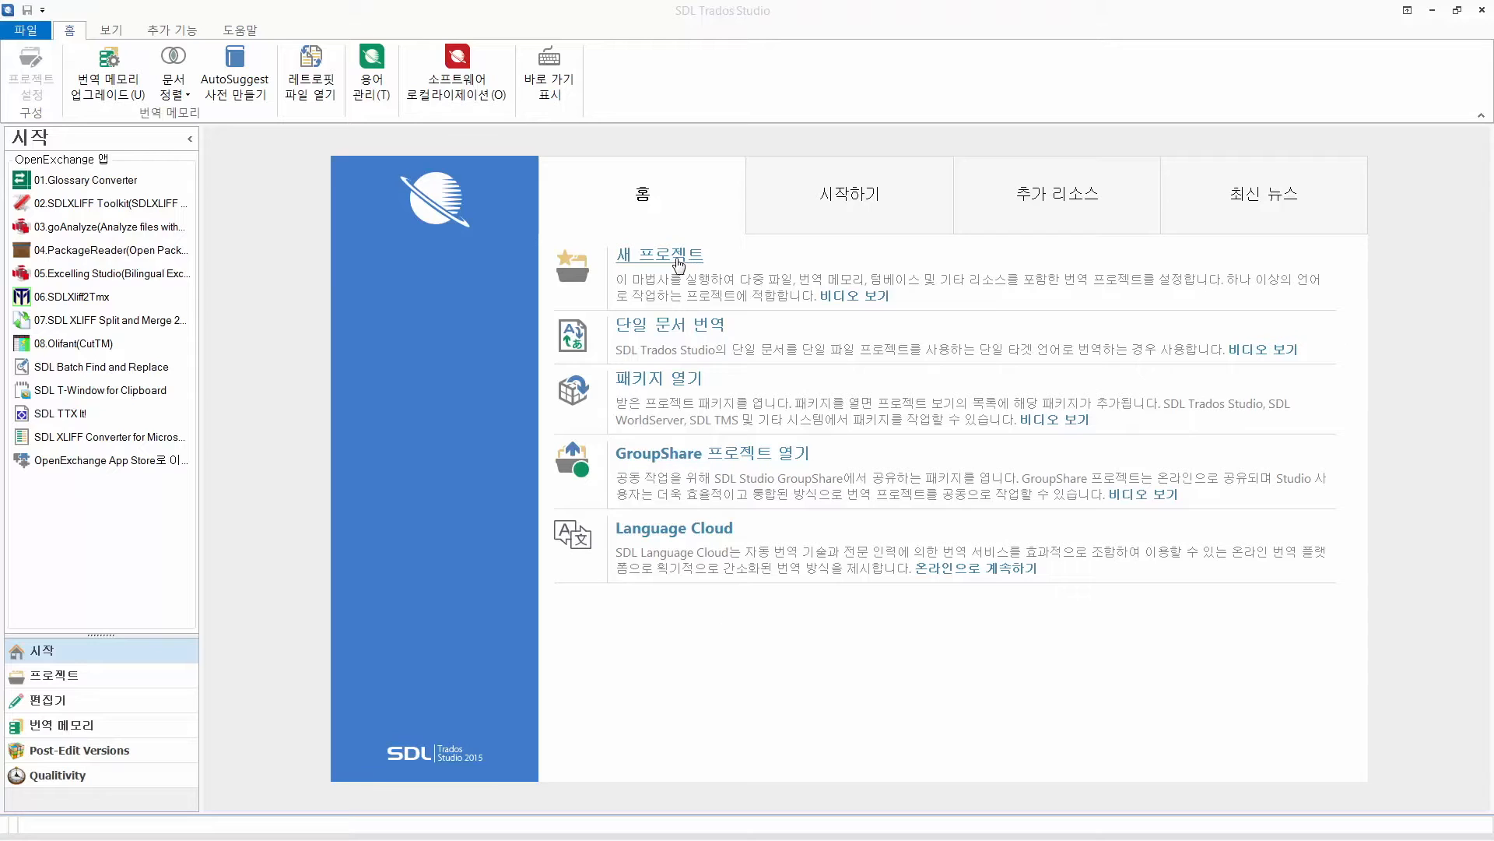
Start a new project based on the TQA_LISA_QA_Model.sdltpl project template
left_click(671, 264)
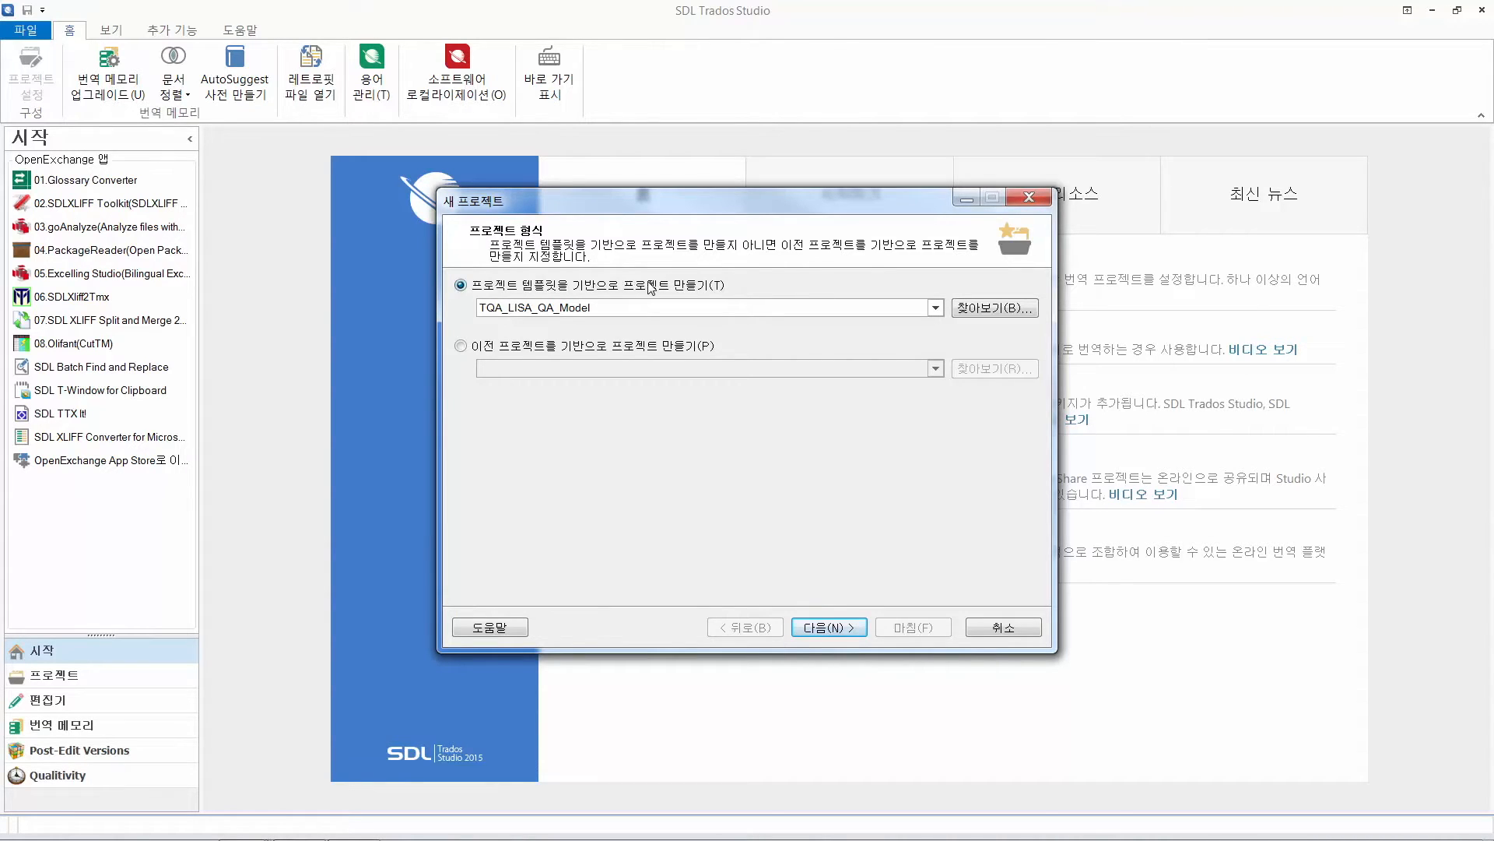
left_click(964, 314)
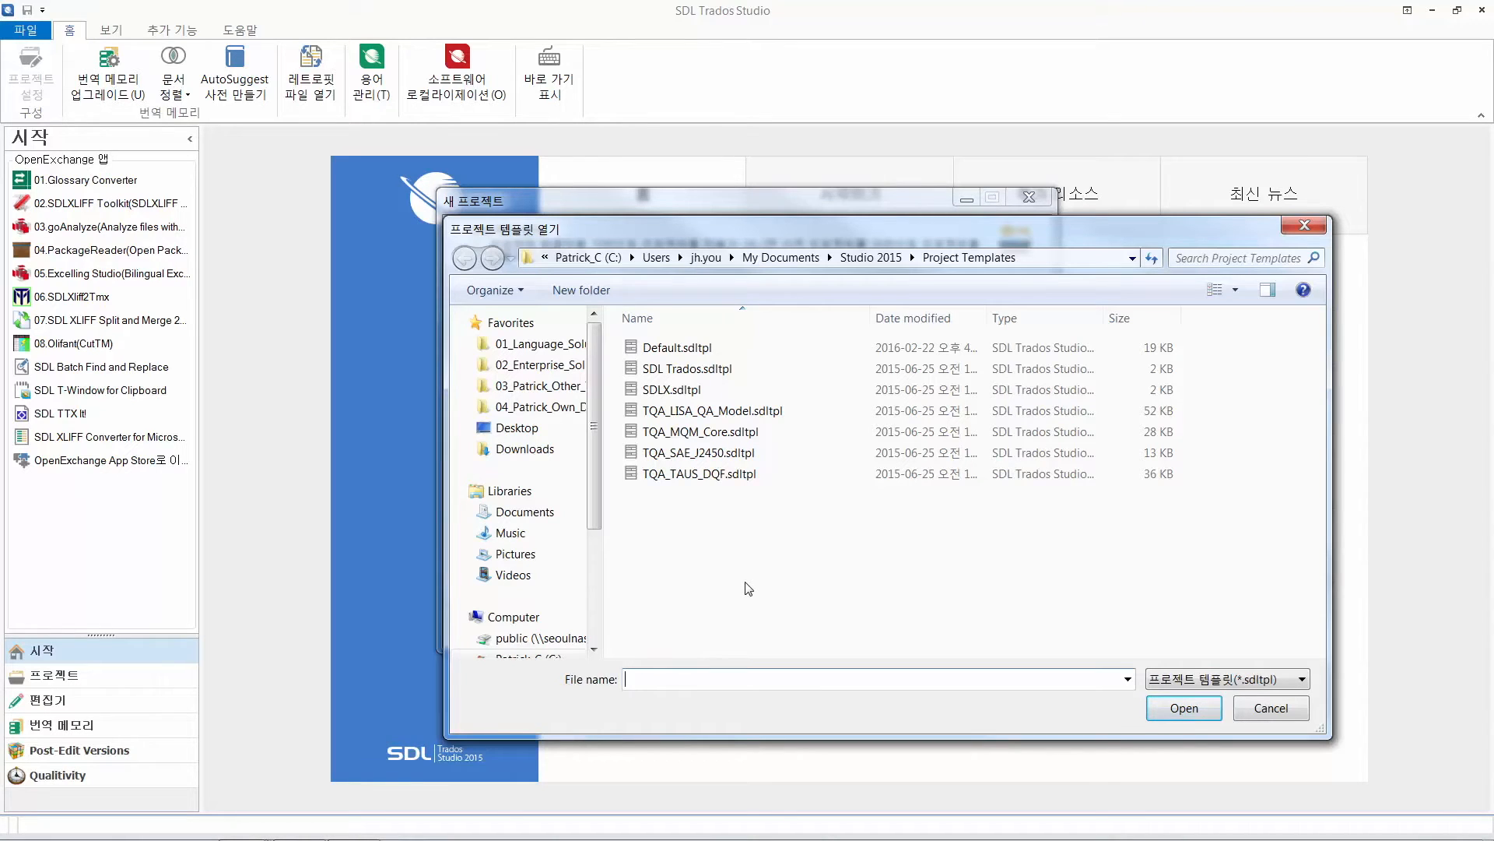
left_click(752, 412)
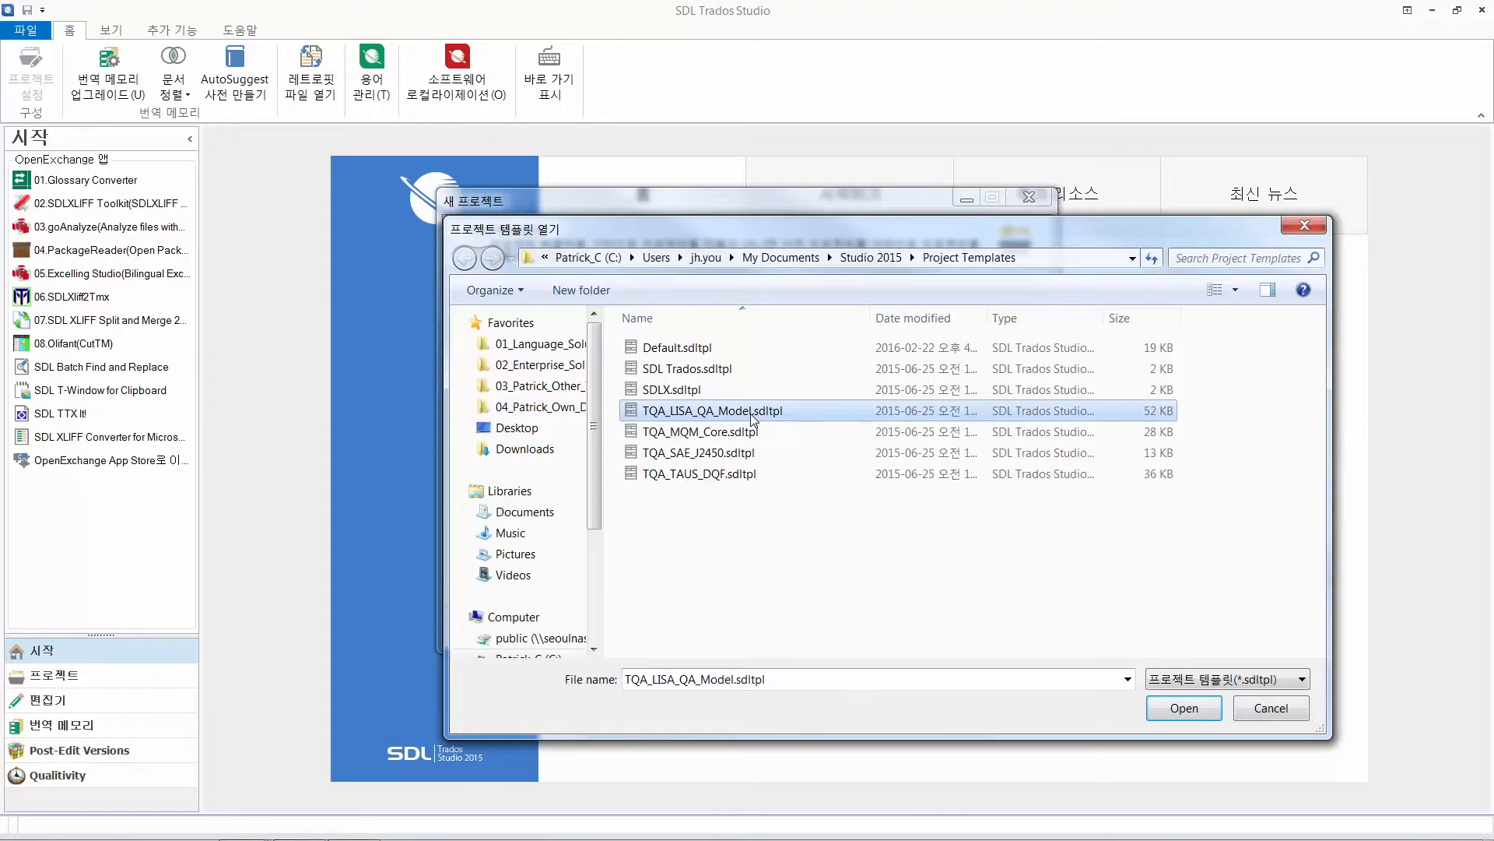
left_click(1188, 708)
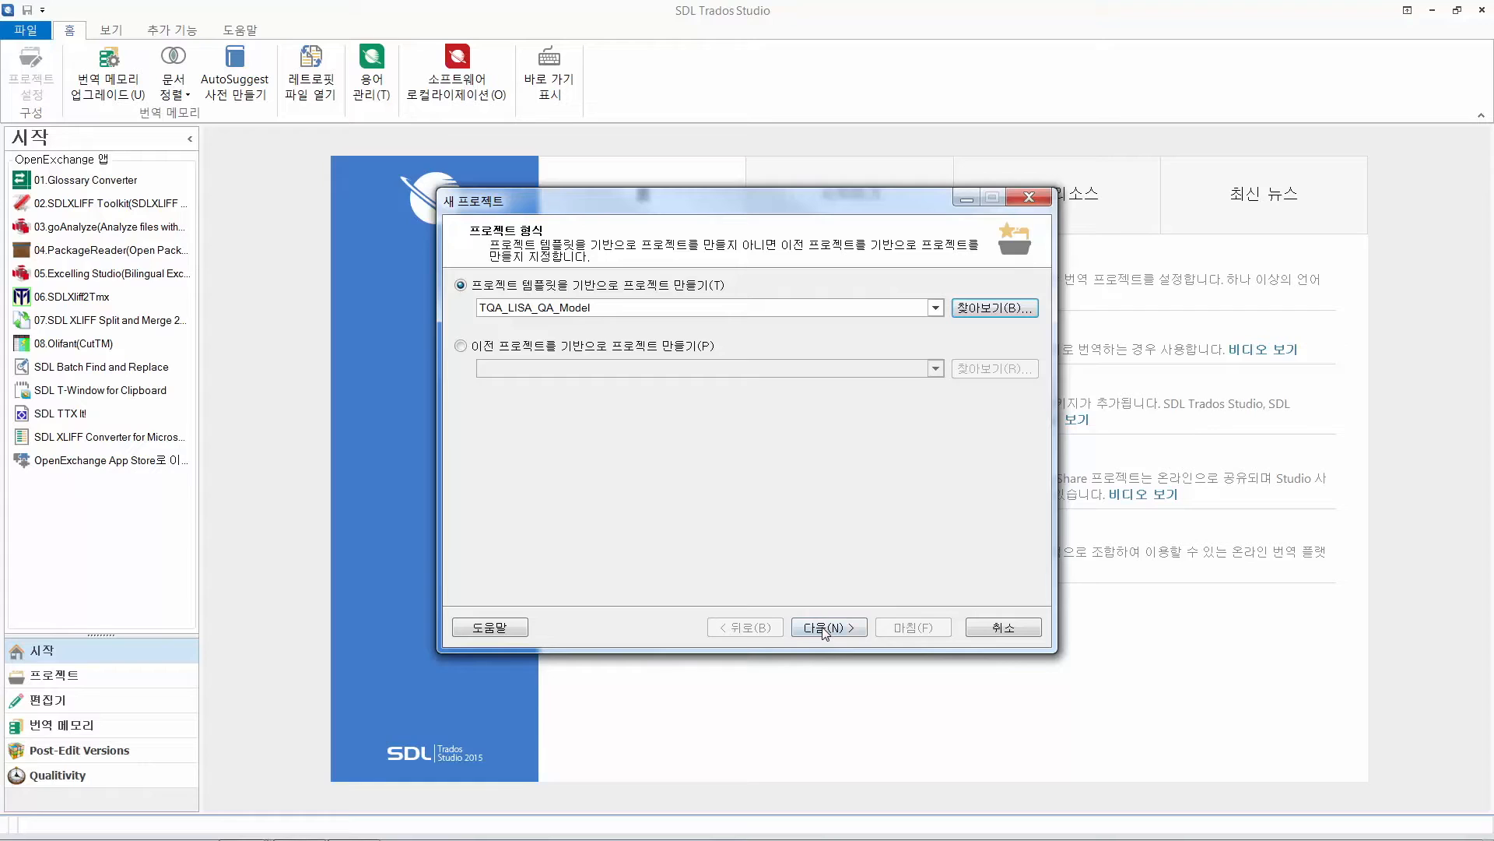
left_click(825, 630)
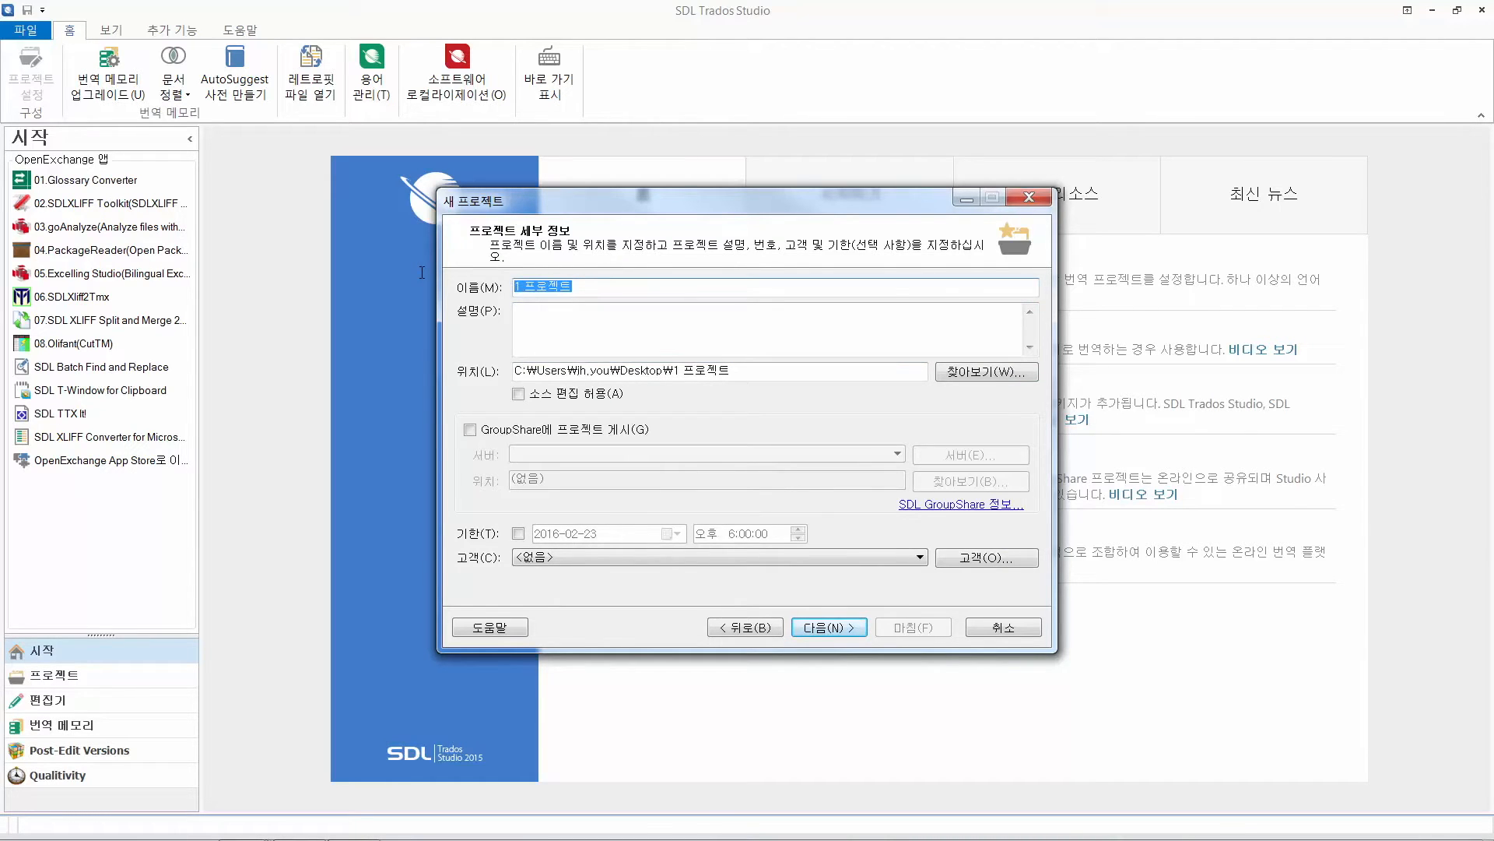
Name the new project Sample_Proj and accept its project details
type("Sample_Proj")
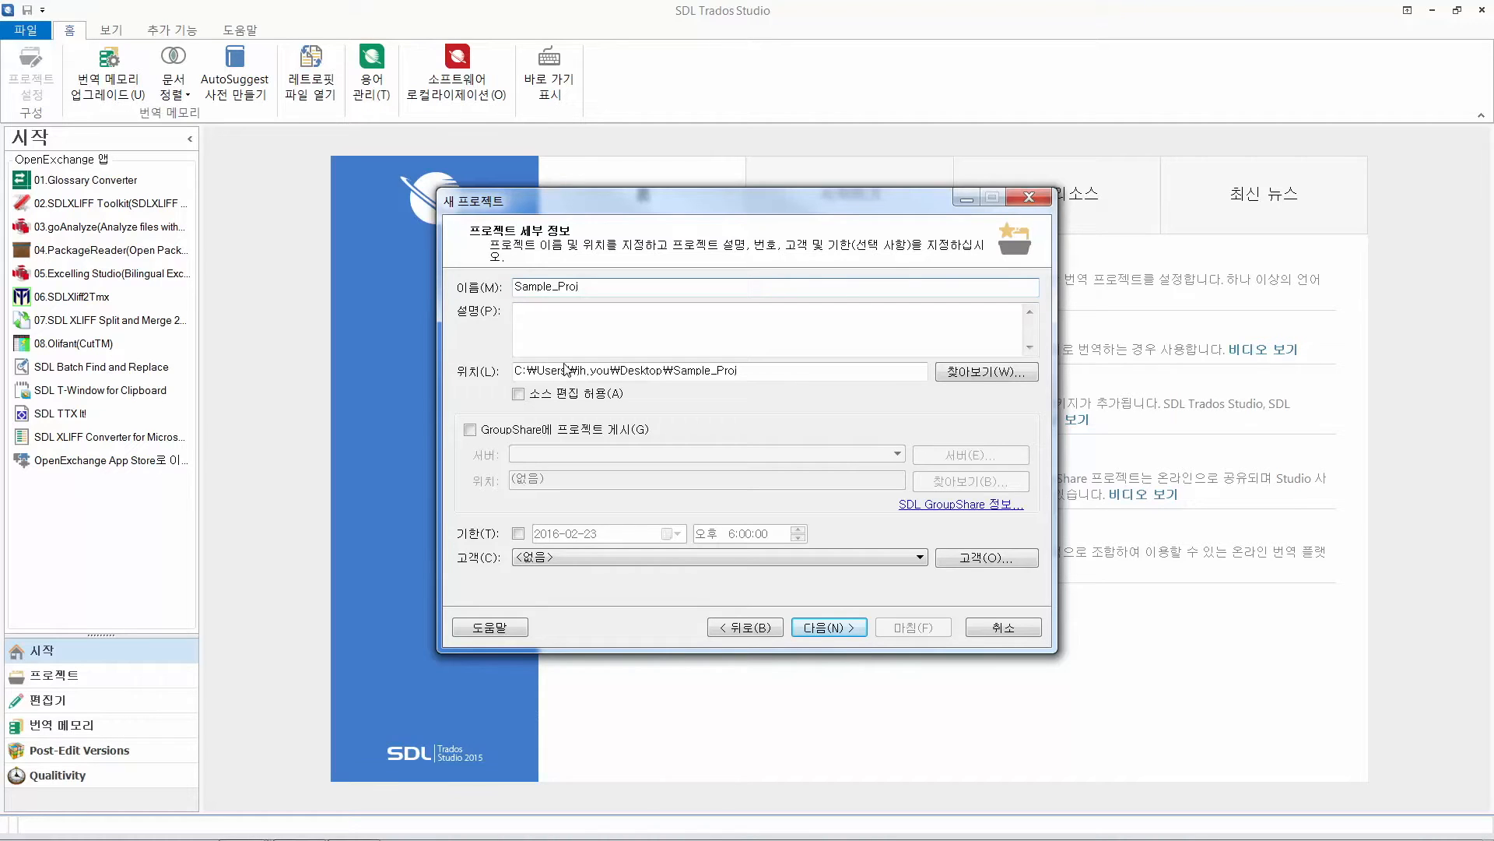
left_click(813, 632)
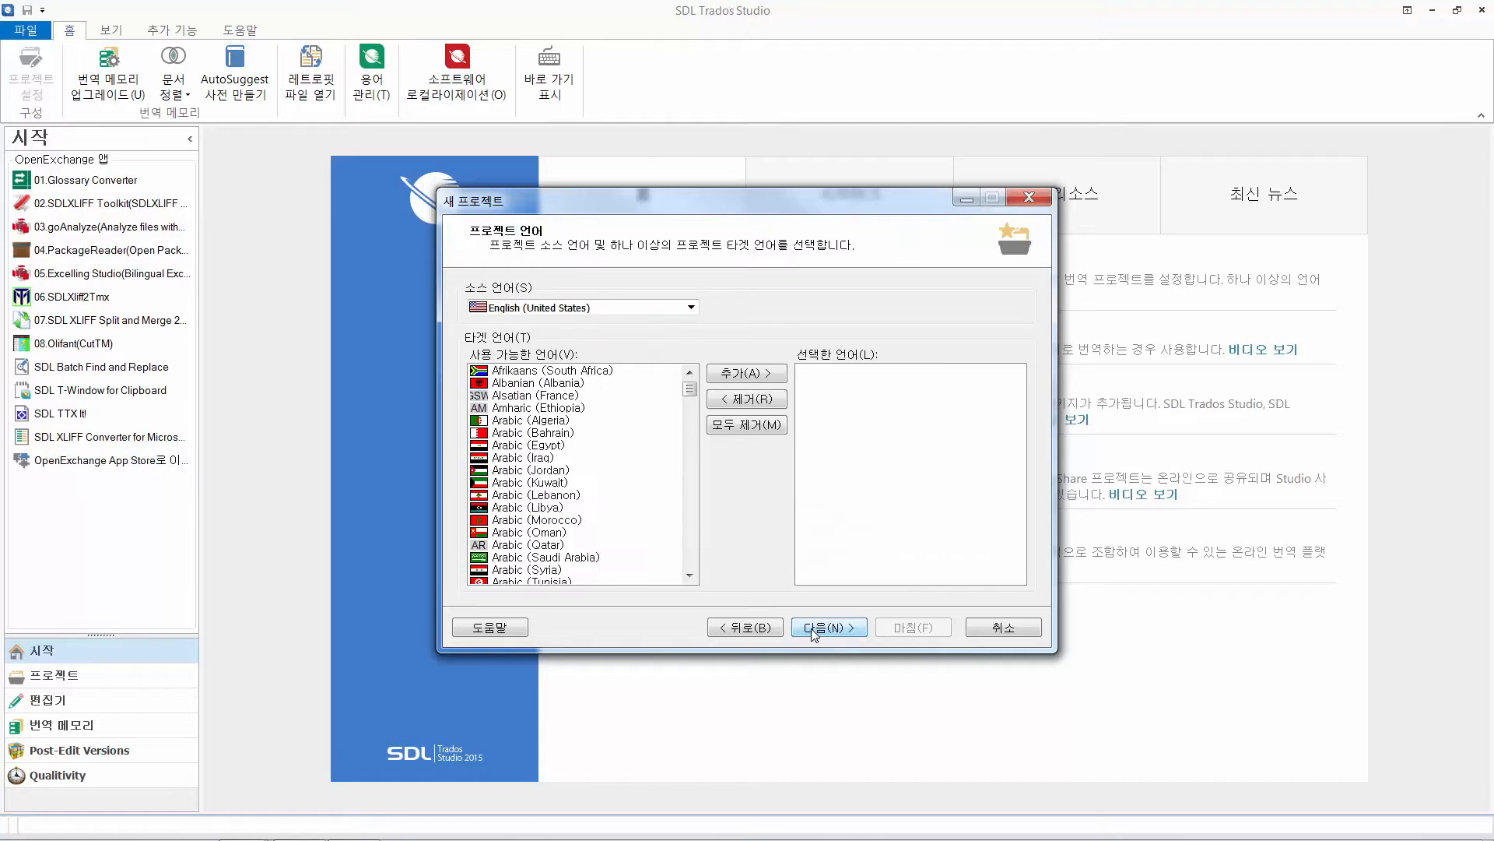
Add Korean (Korea) as the project's target language, keeping English (United States) as the source language
left_click(588, 426)
key("k")
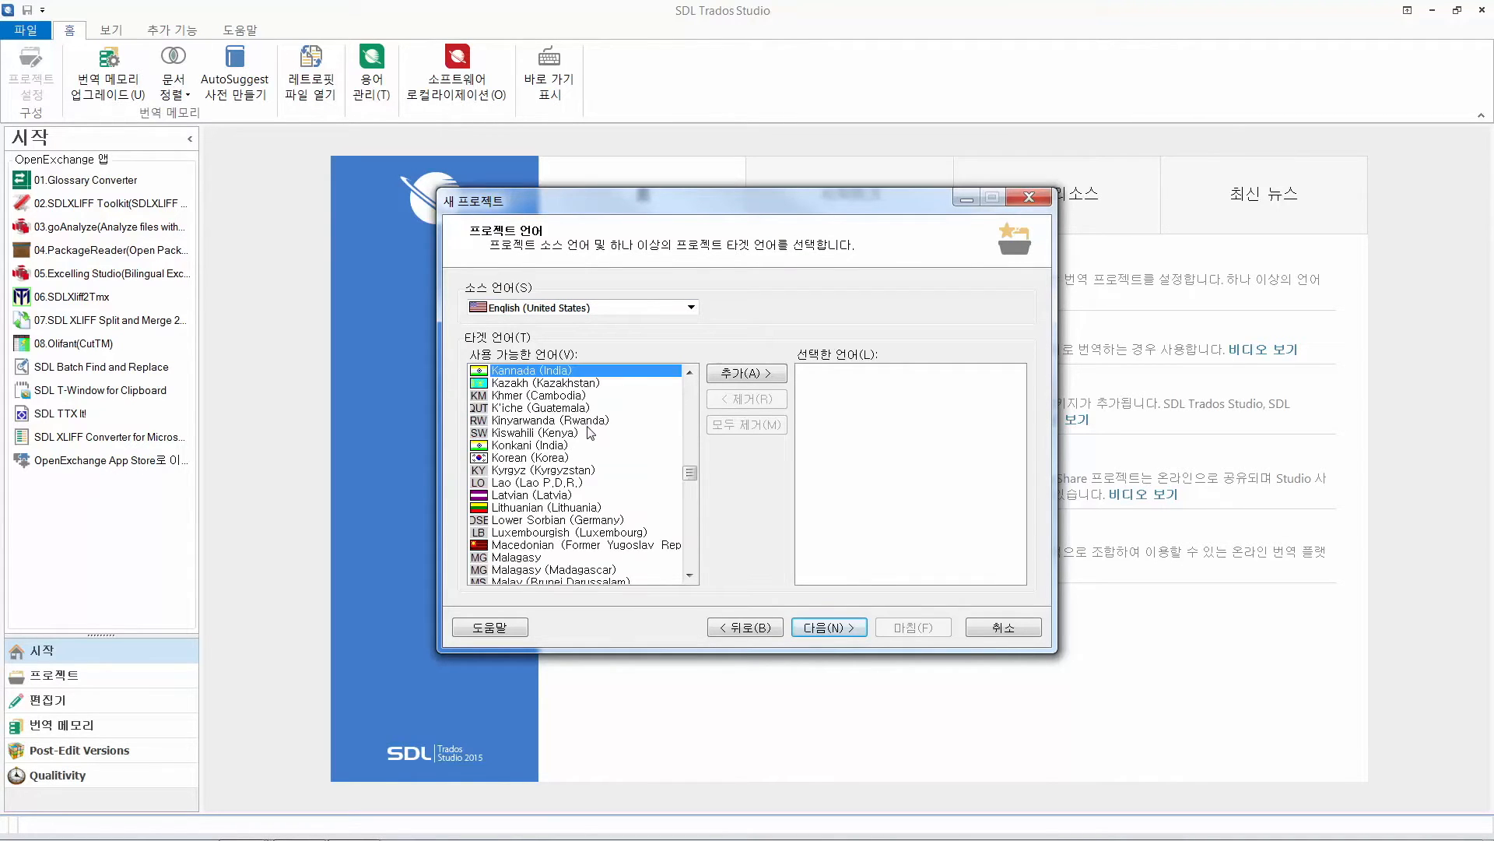
left_click(549, 457)
double_click(549, 459)
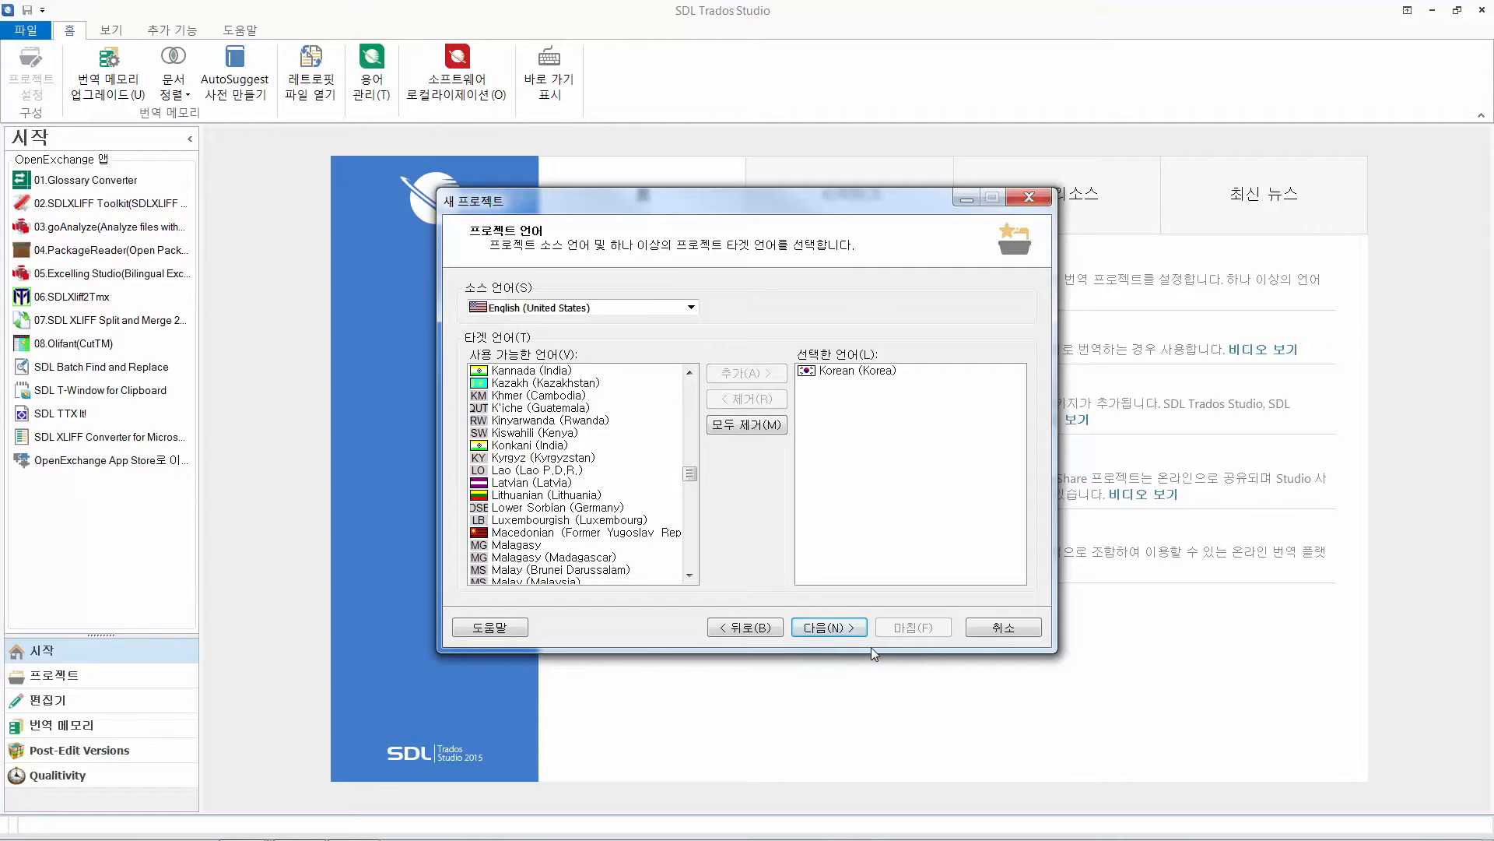
left_click(831, 627)
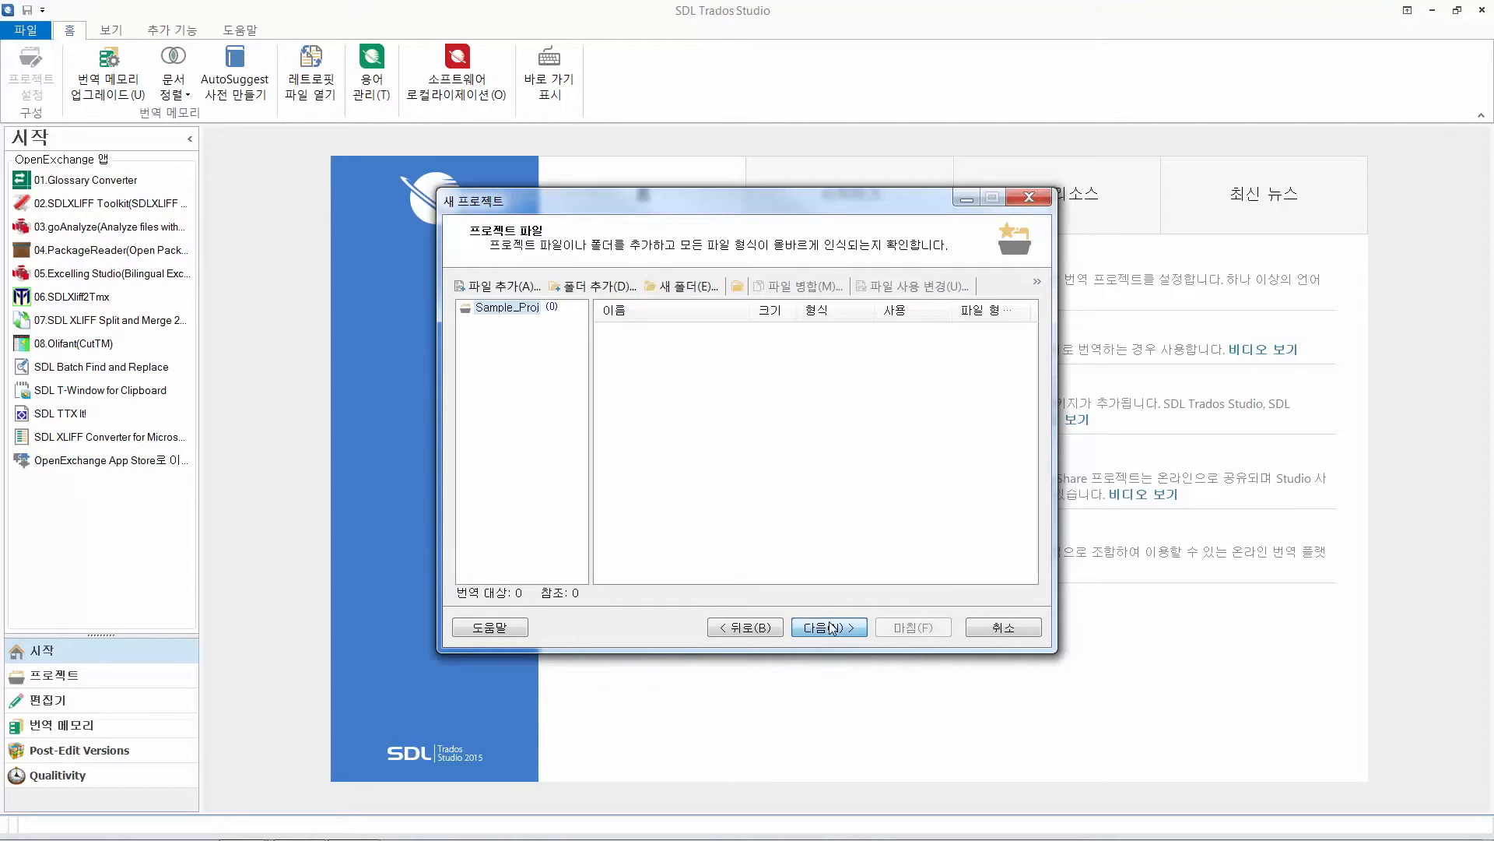
Add sample-EN.docx from the Desktop as the project's translatable file
left_click(487, 287)
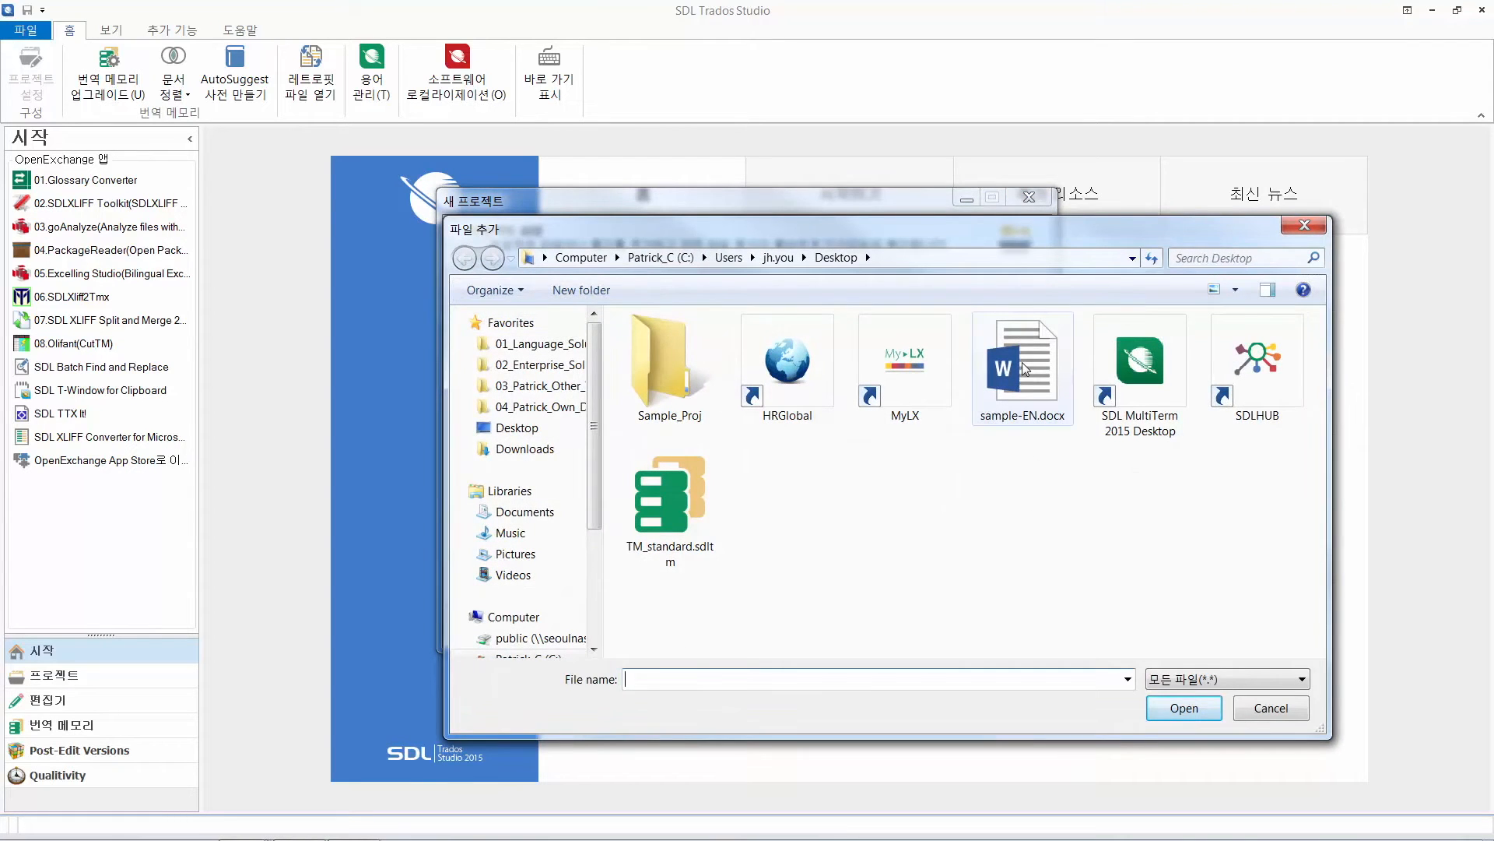
left_click(1021, 362)
left_click(1185, 708)
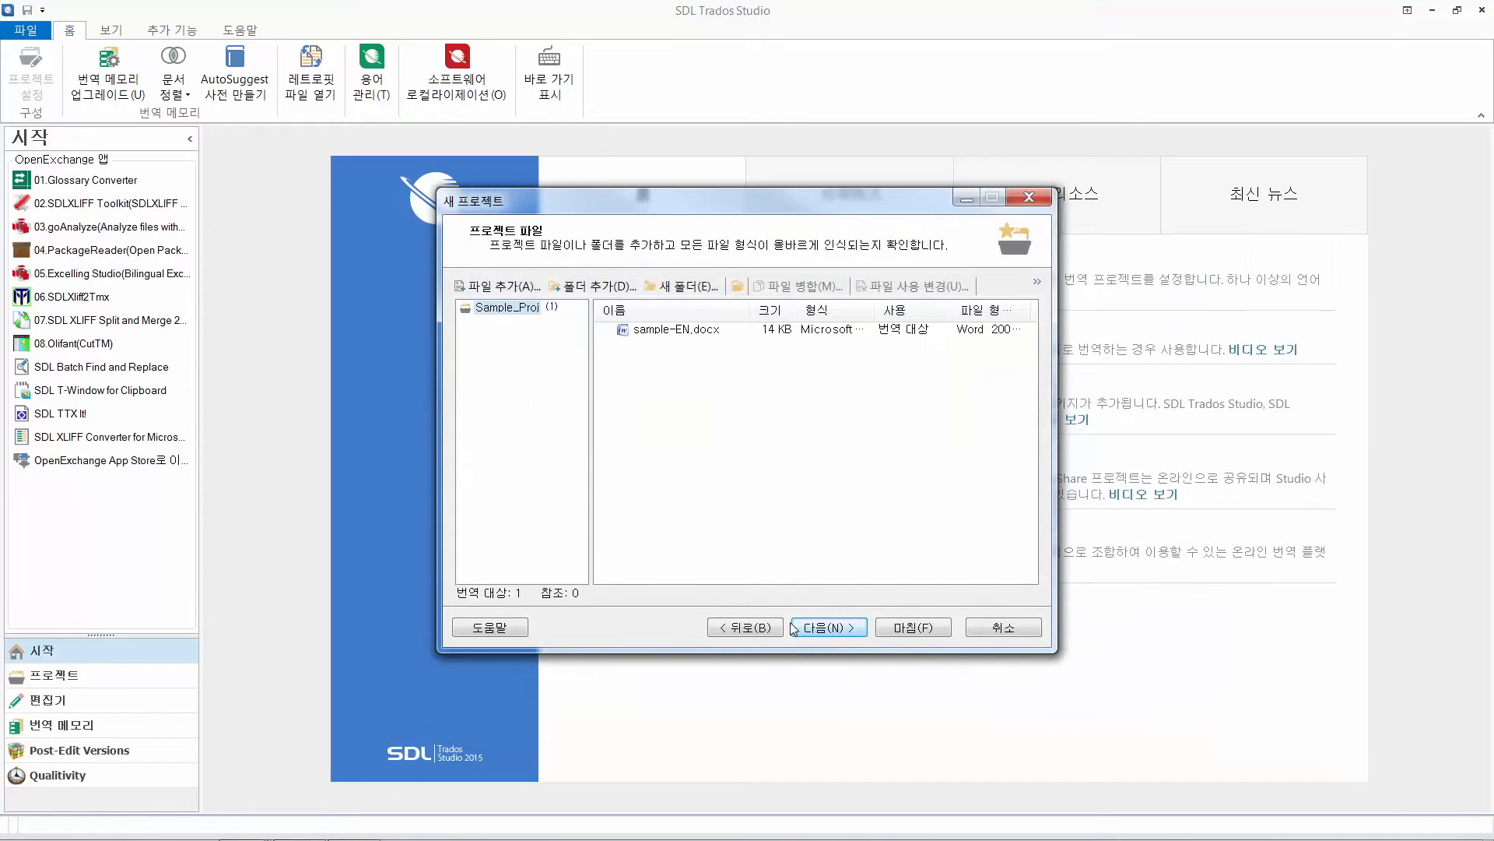
left_click(834, 637)
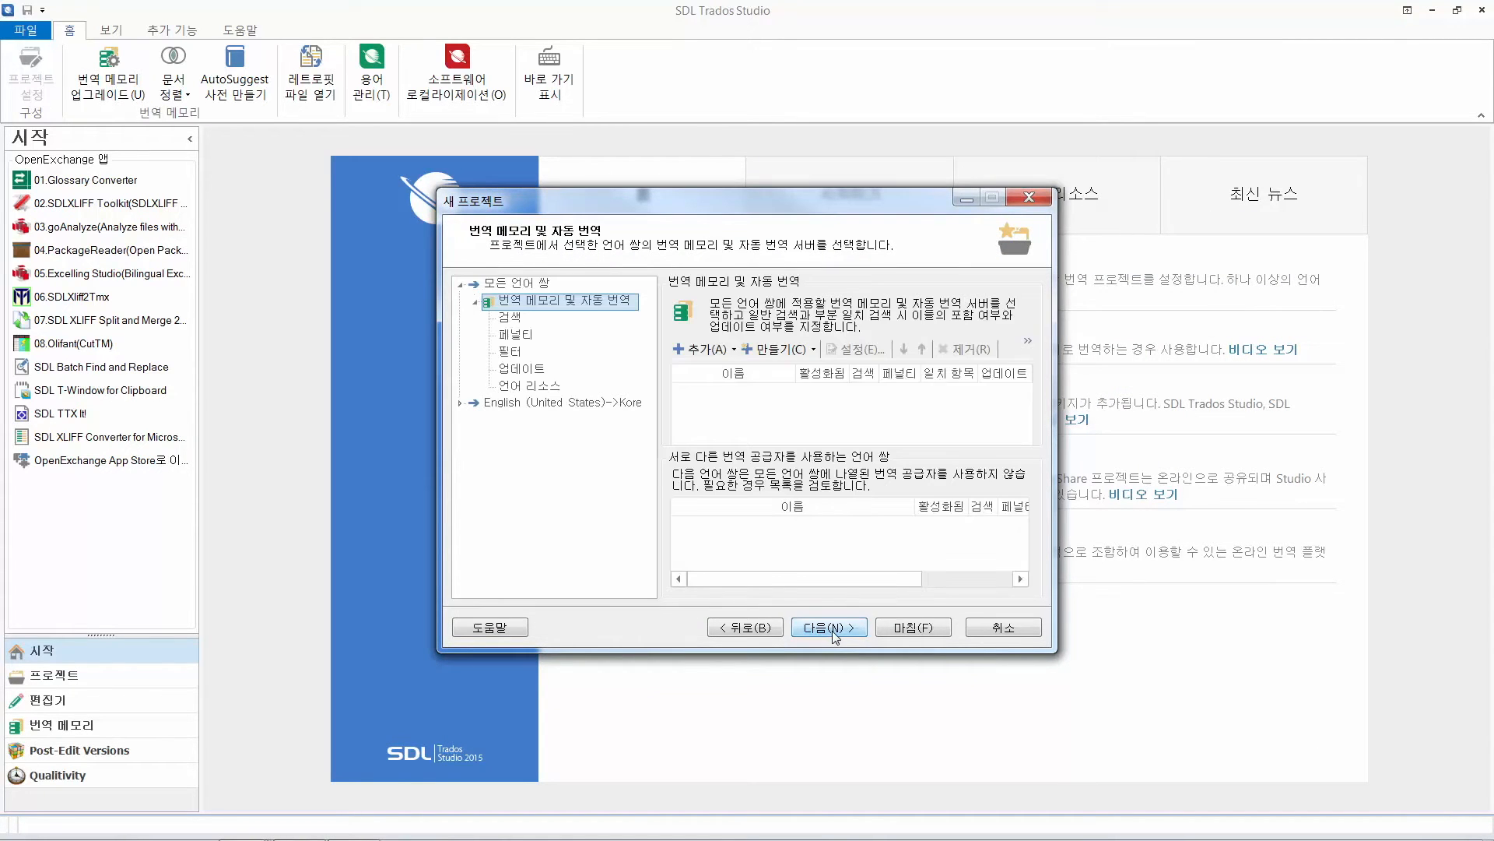
Add the file-based translation memory TM_standard.sdltm for all language pairs and finish creating the project
left_click(725, 350)
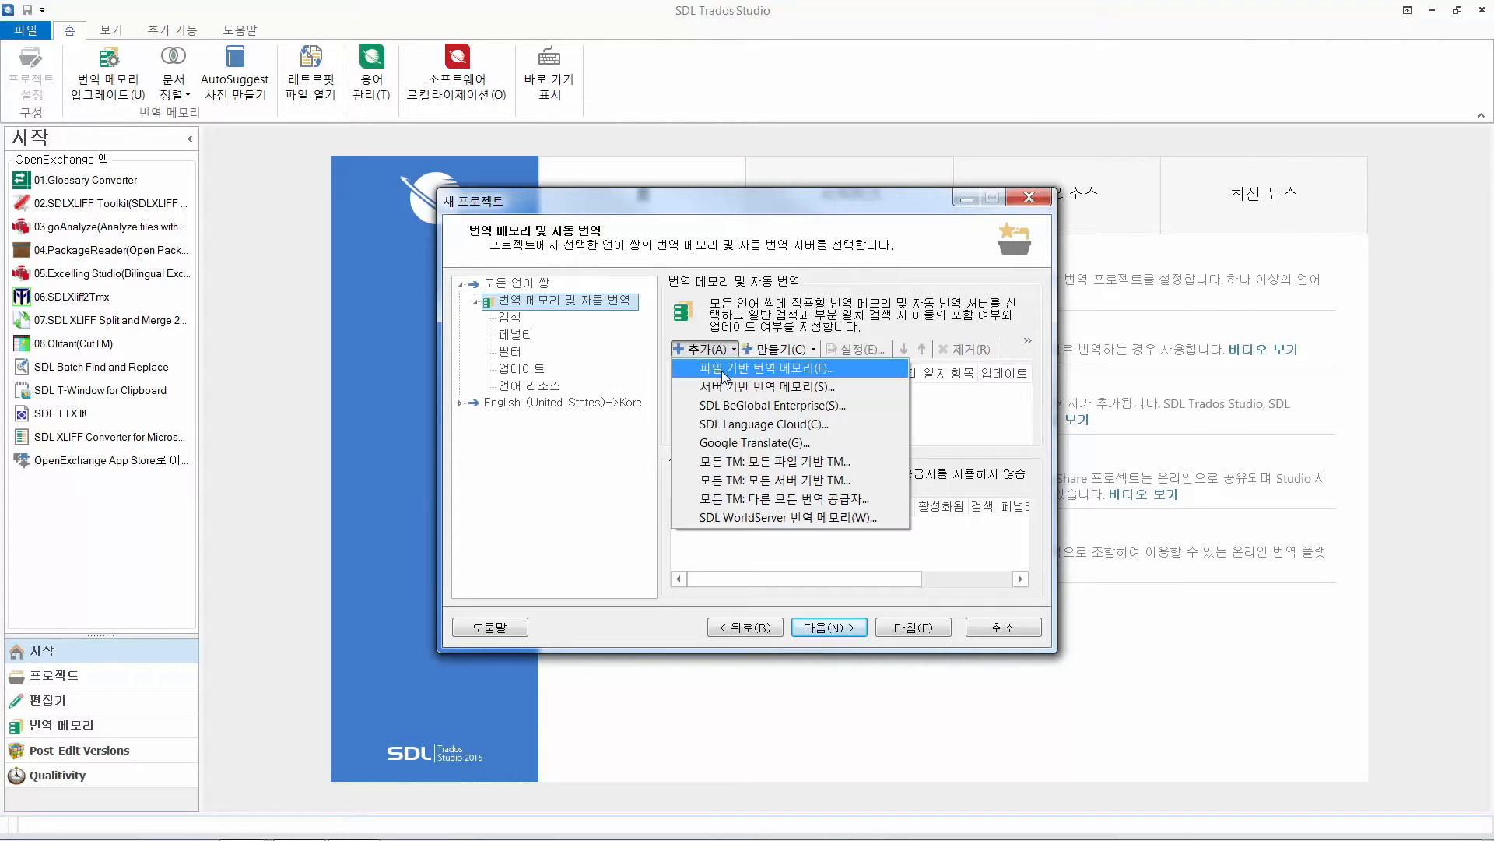
left_click(721, 370)
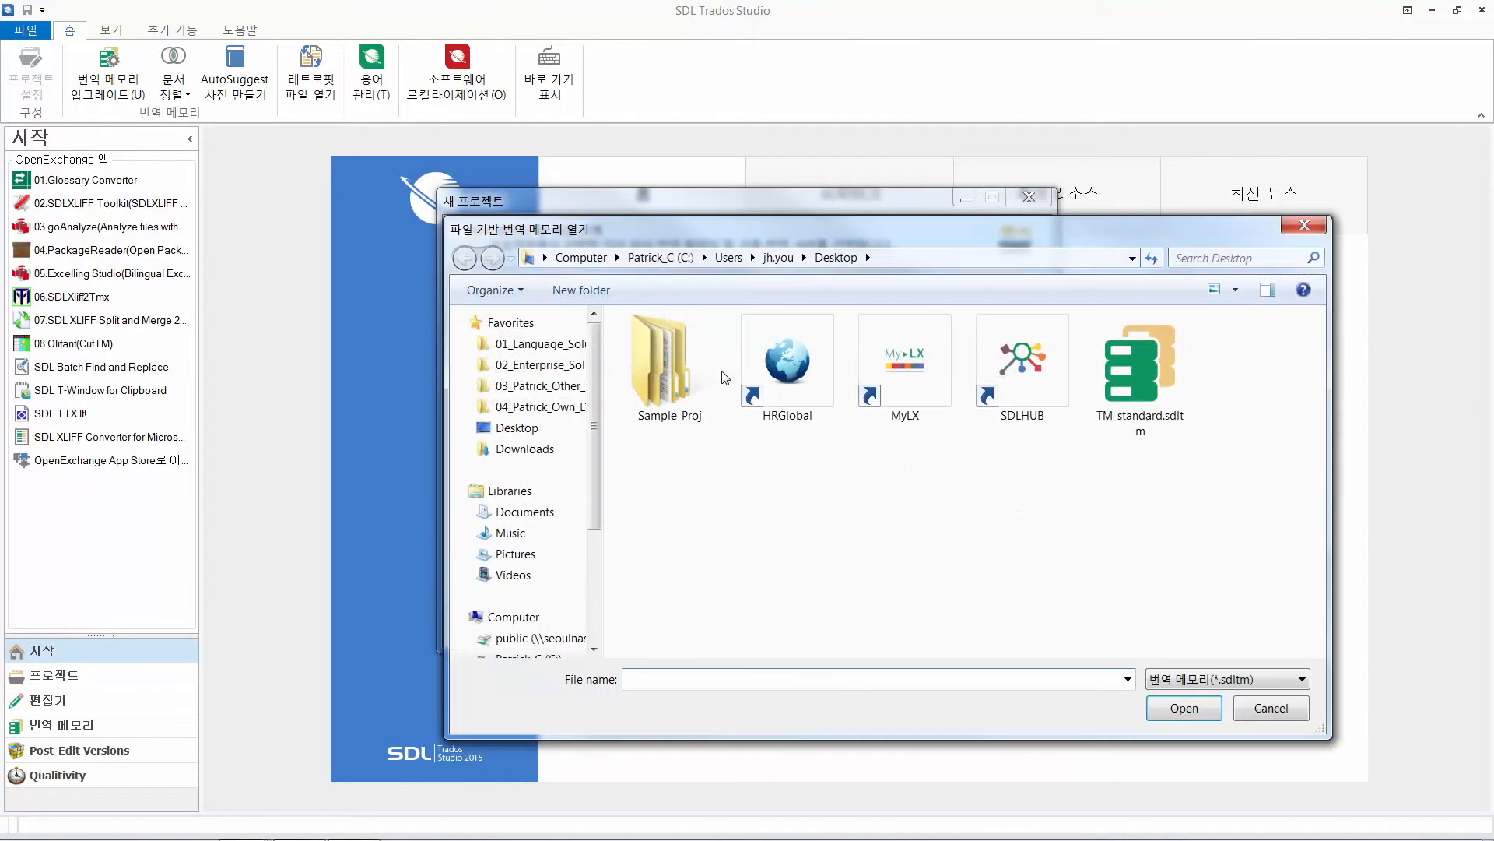
left_click(1140, 373)
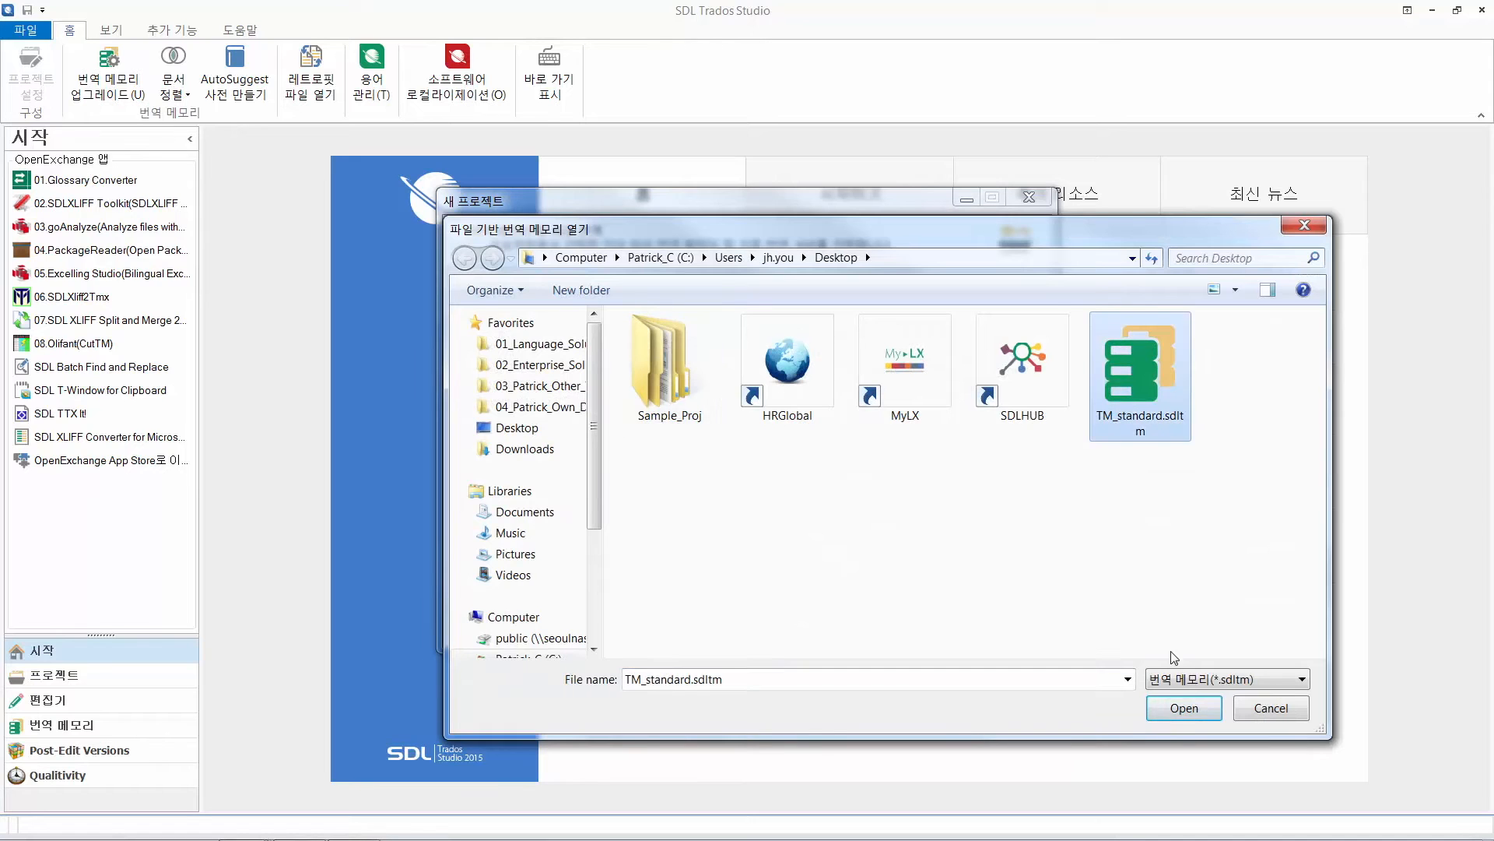
left_click(1177, 709)
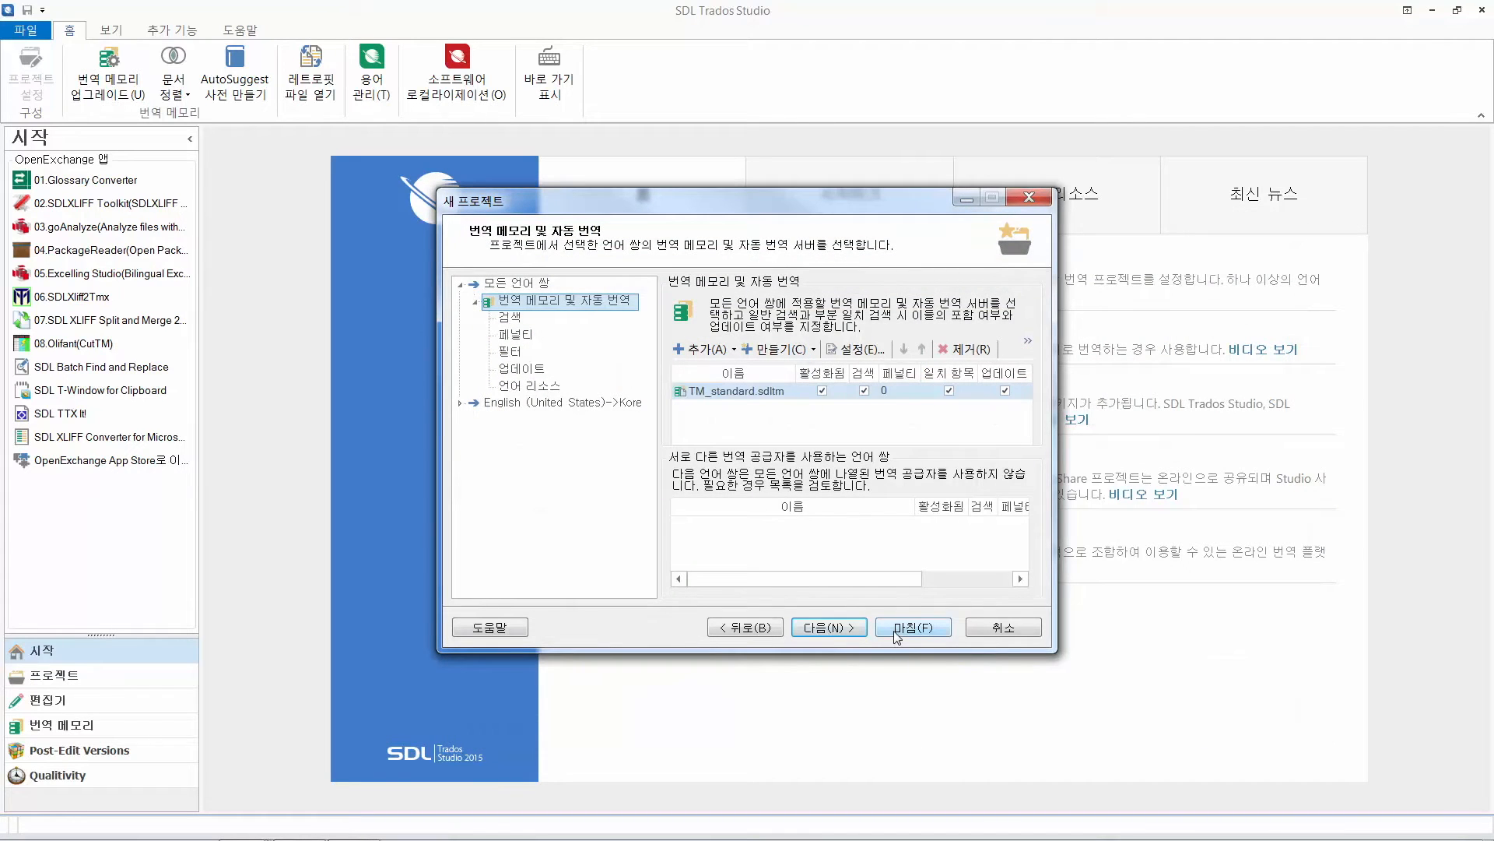
left_click(897, 632)
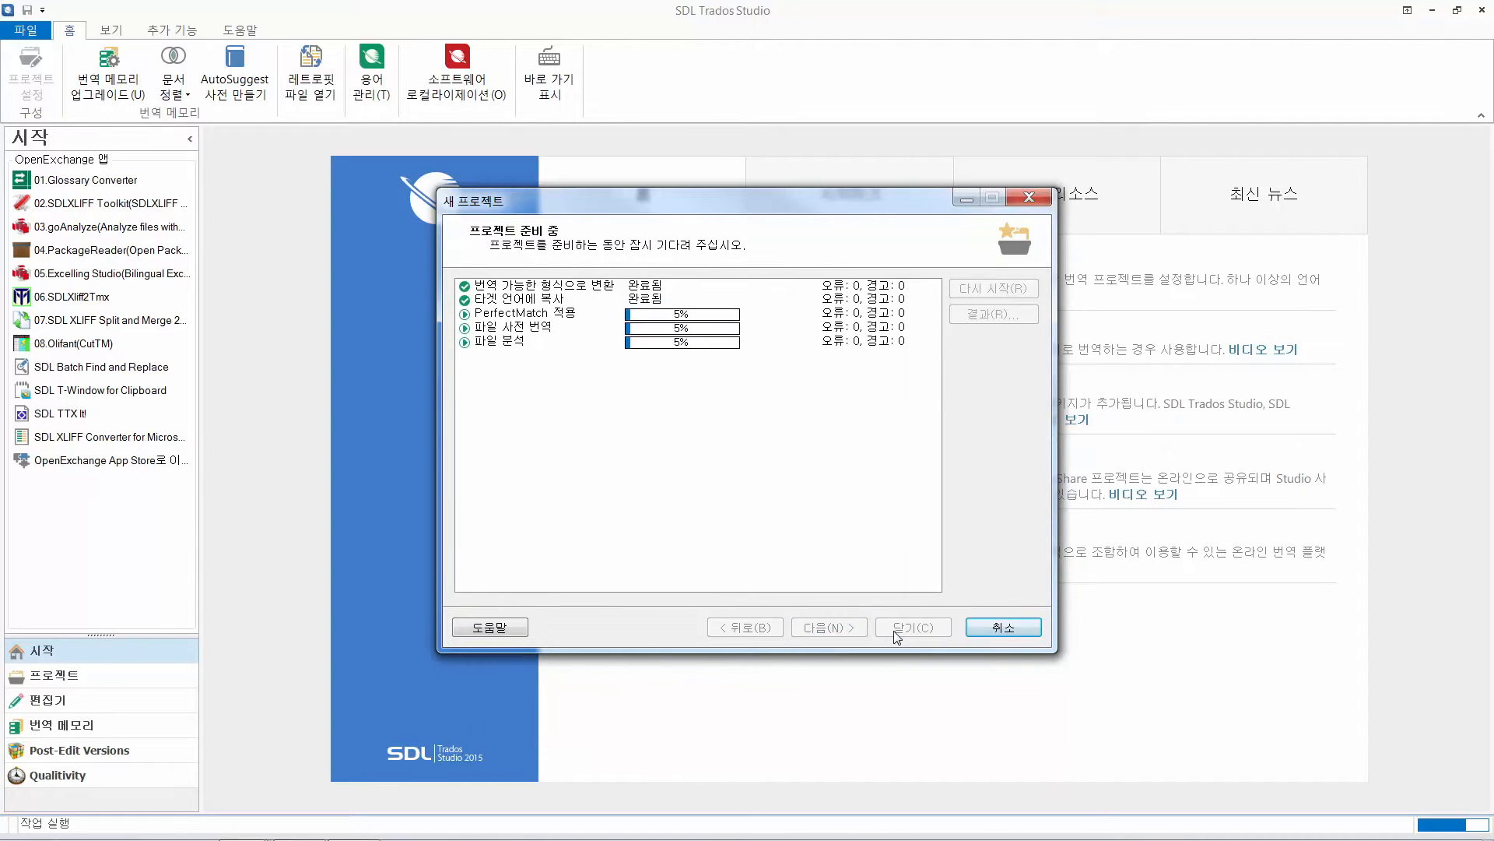
left_click(894, 631)
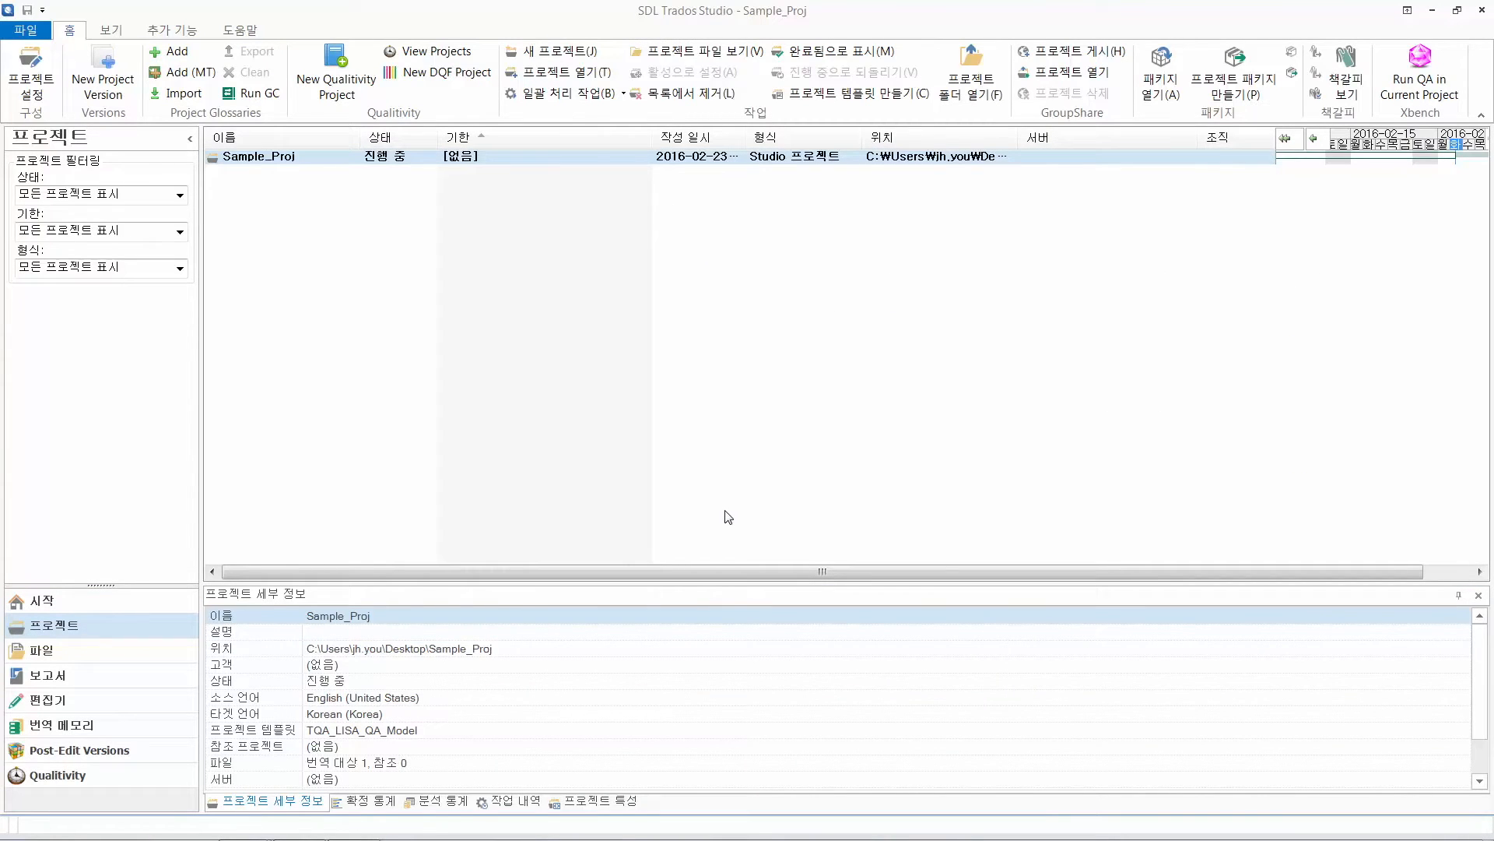
Open sample-EN.docx.sdlxliff from Sample_Proj for review
double_click(317, 164)
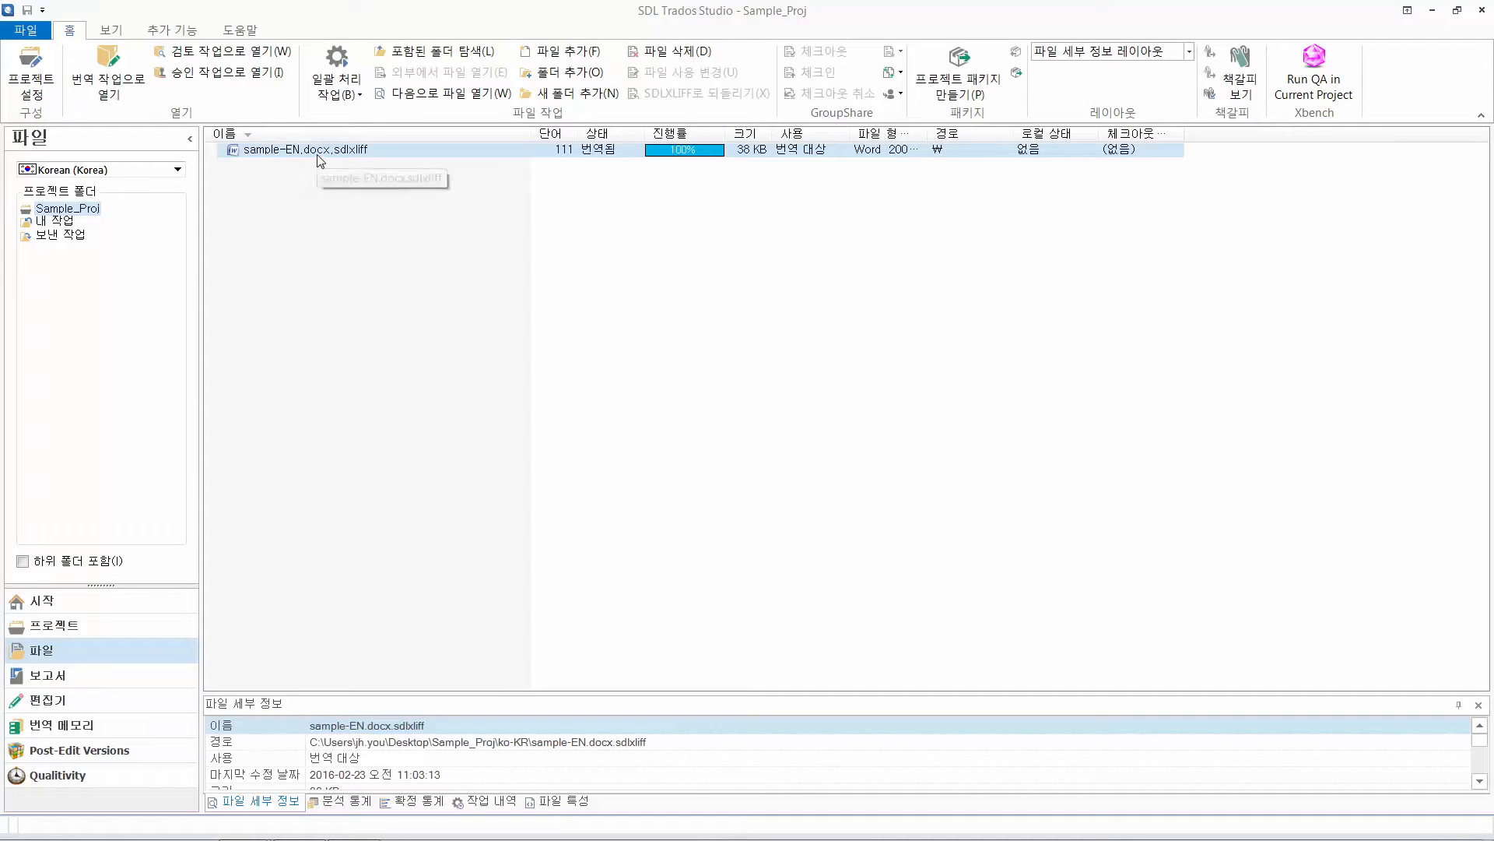
right_click(307, 153)
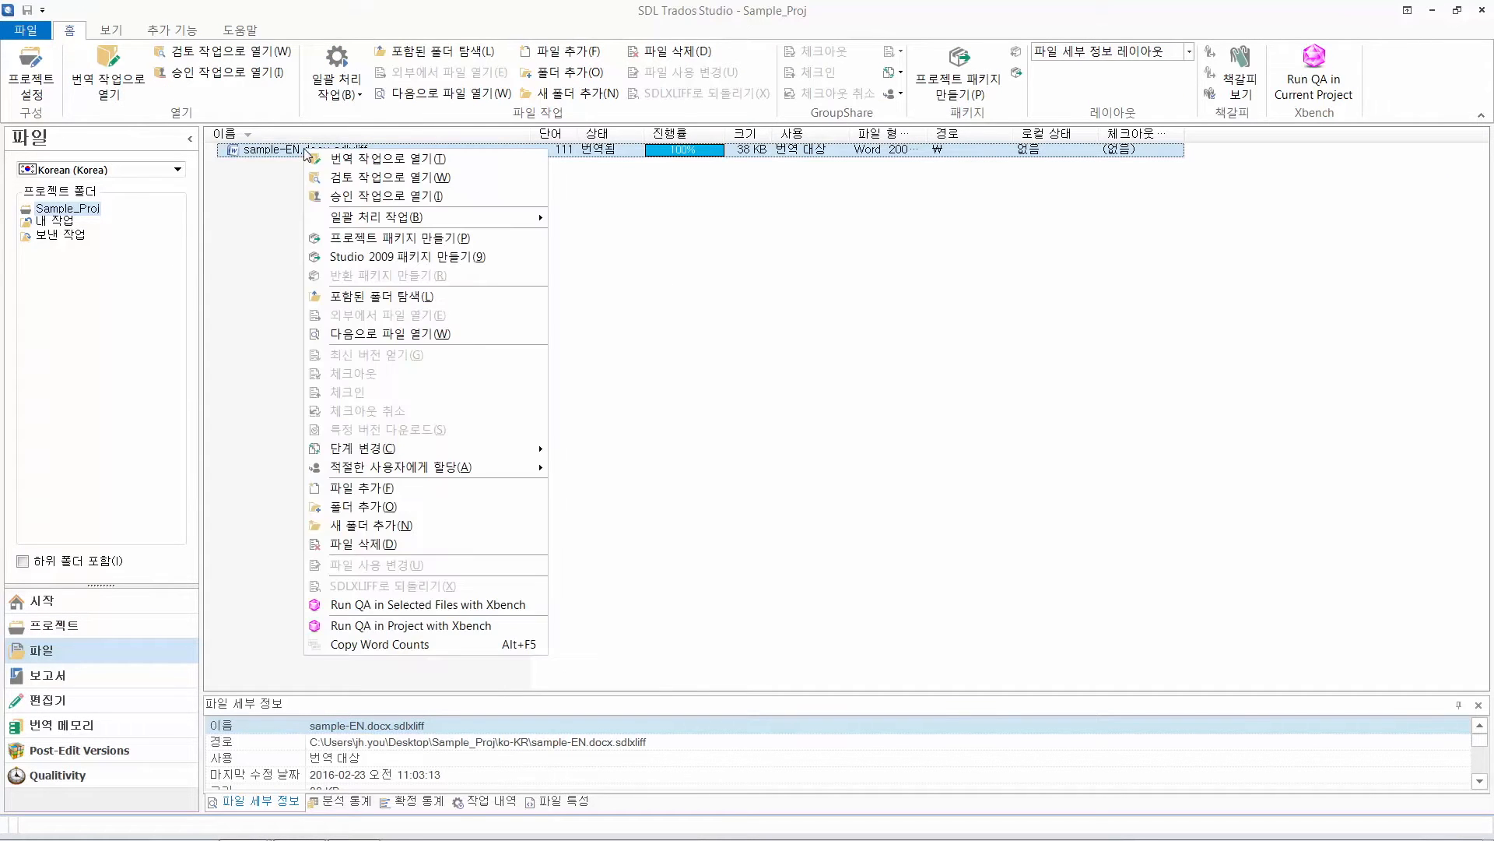
left_click(338, 178)
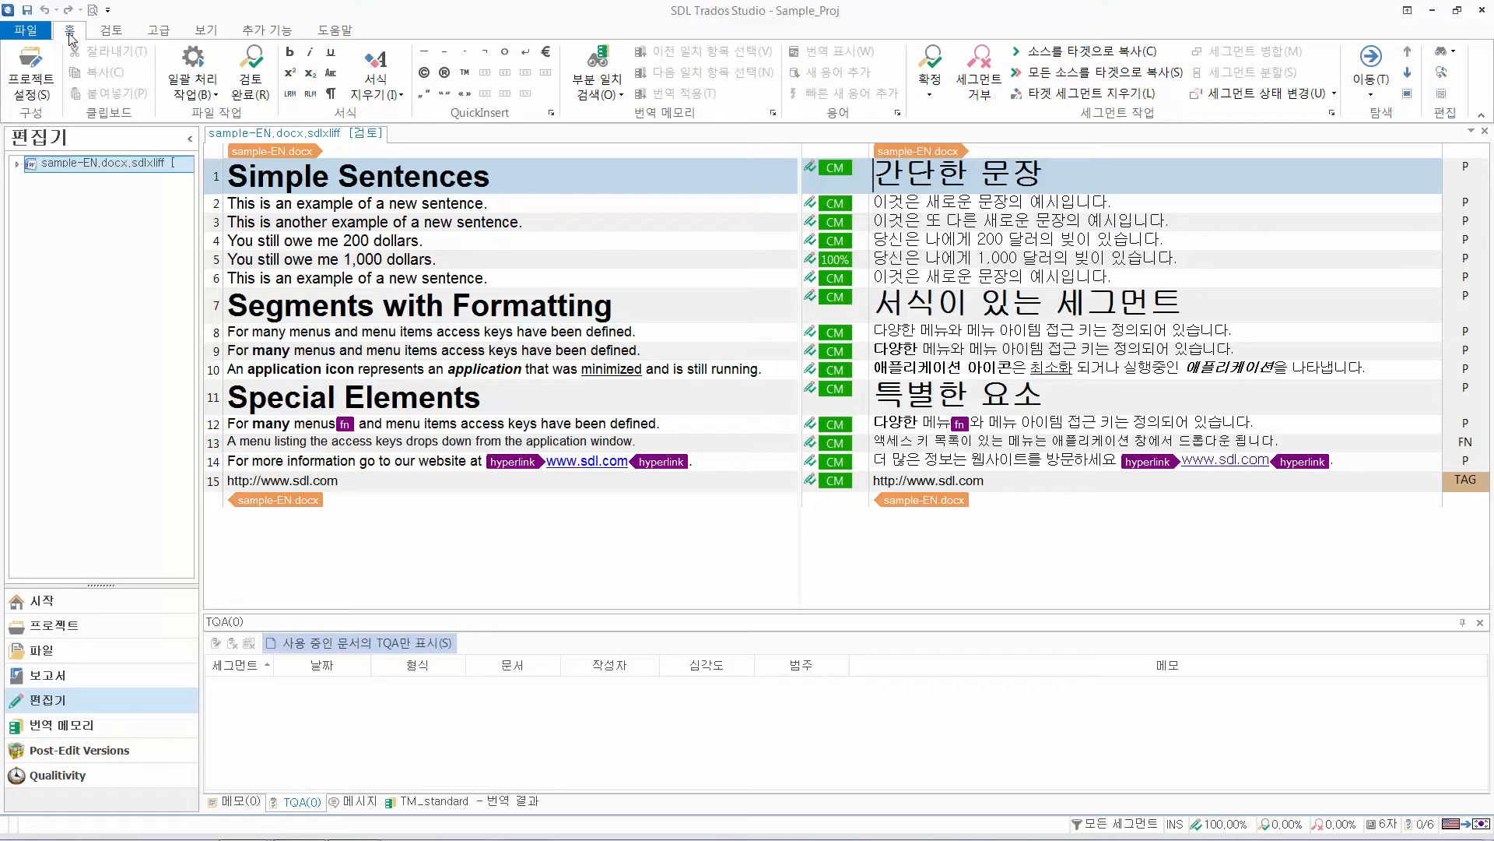
Examine the categories, severities and scoring of the translation quality assessment (TQA) in the project settings
left_click(31, 87)
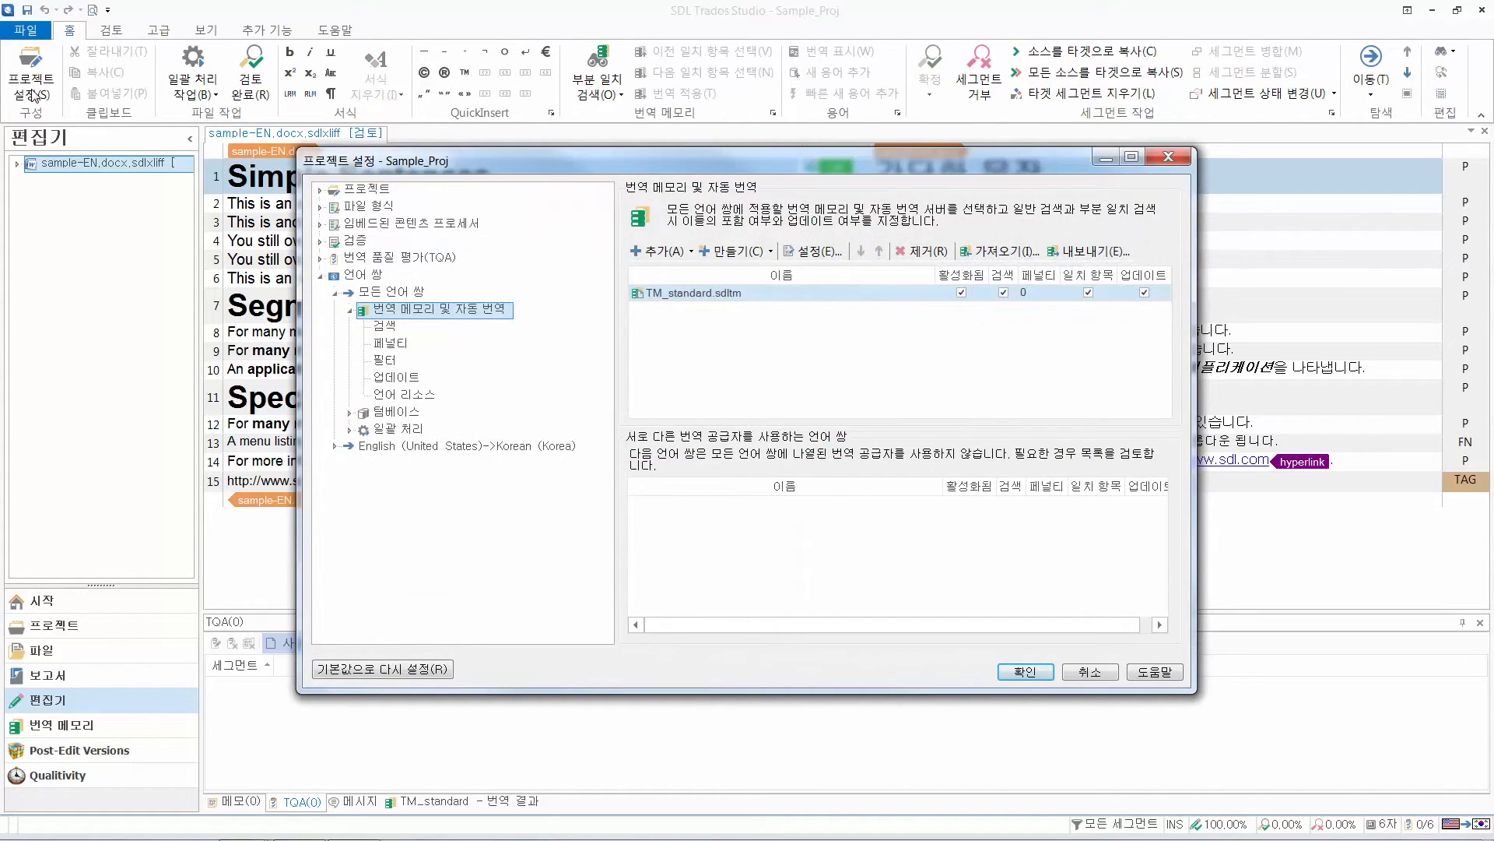
left_click(320, 259)
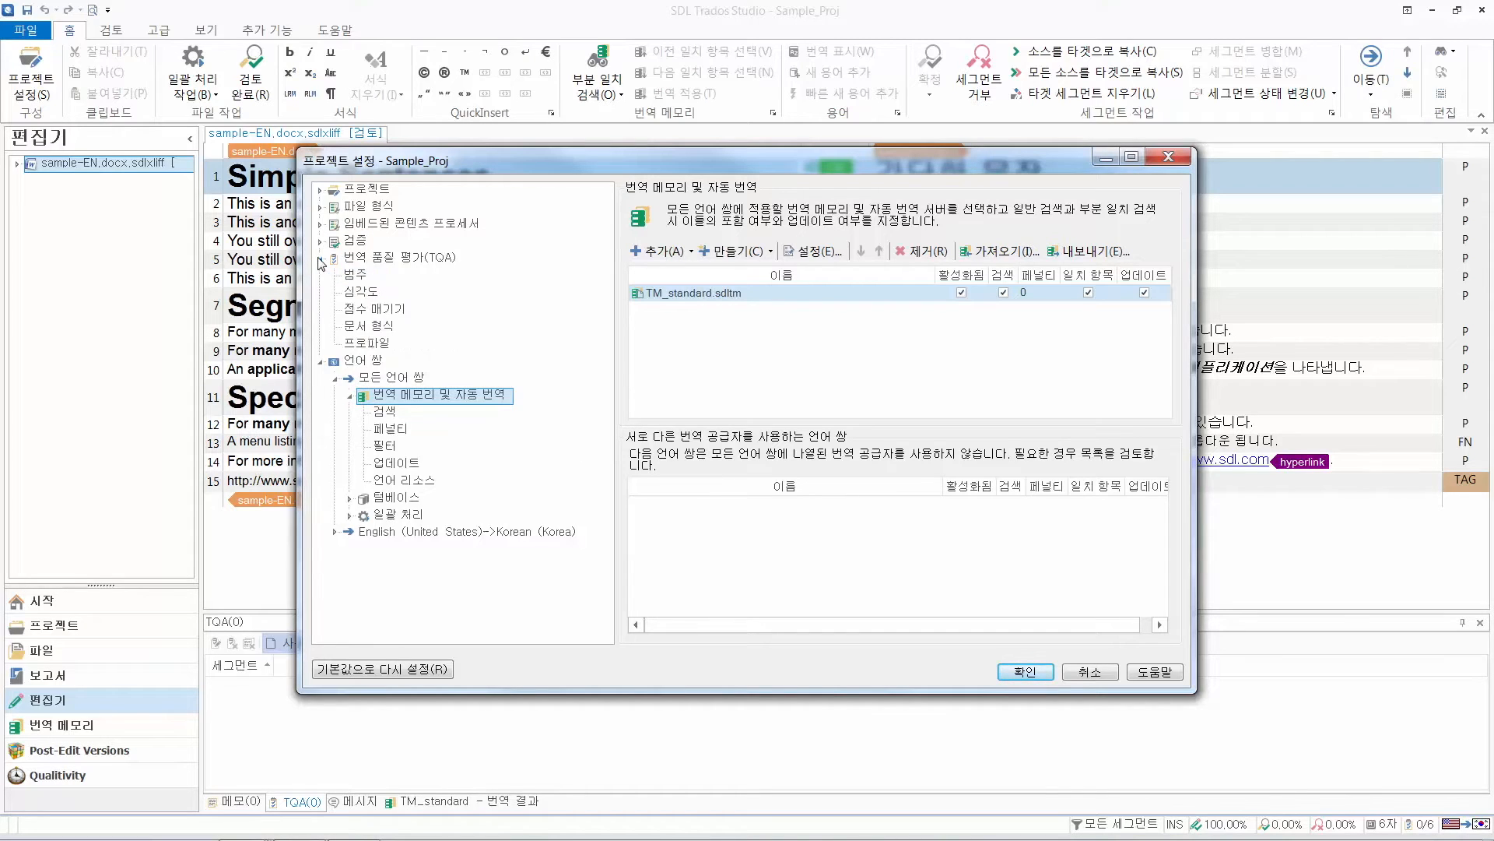
left_click(355, 278)
left_click(361, 294)
left_click(367, 310)
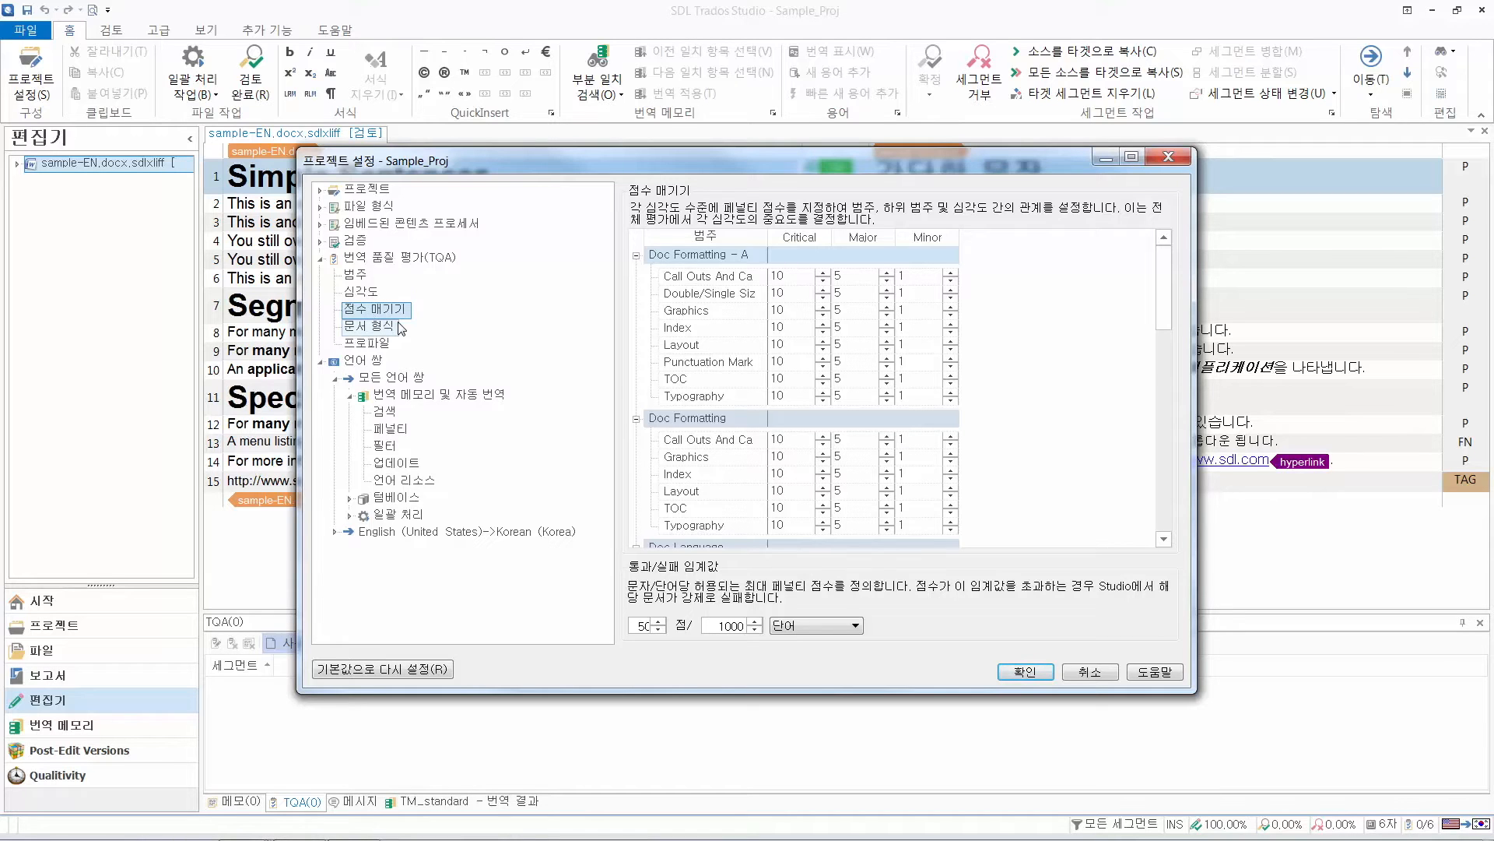
left_click(355, 277)
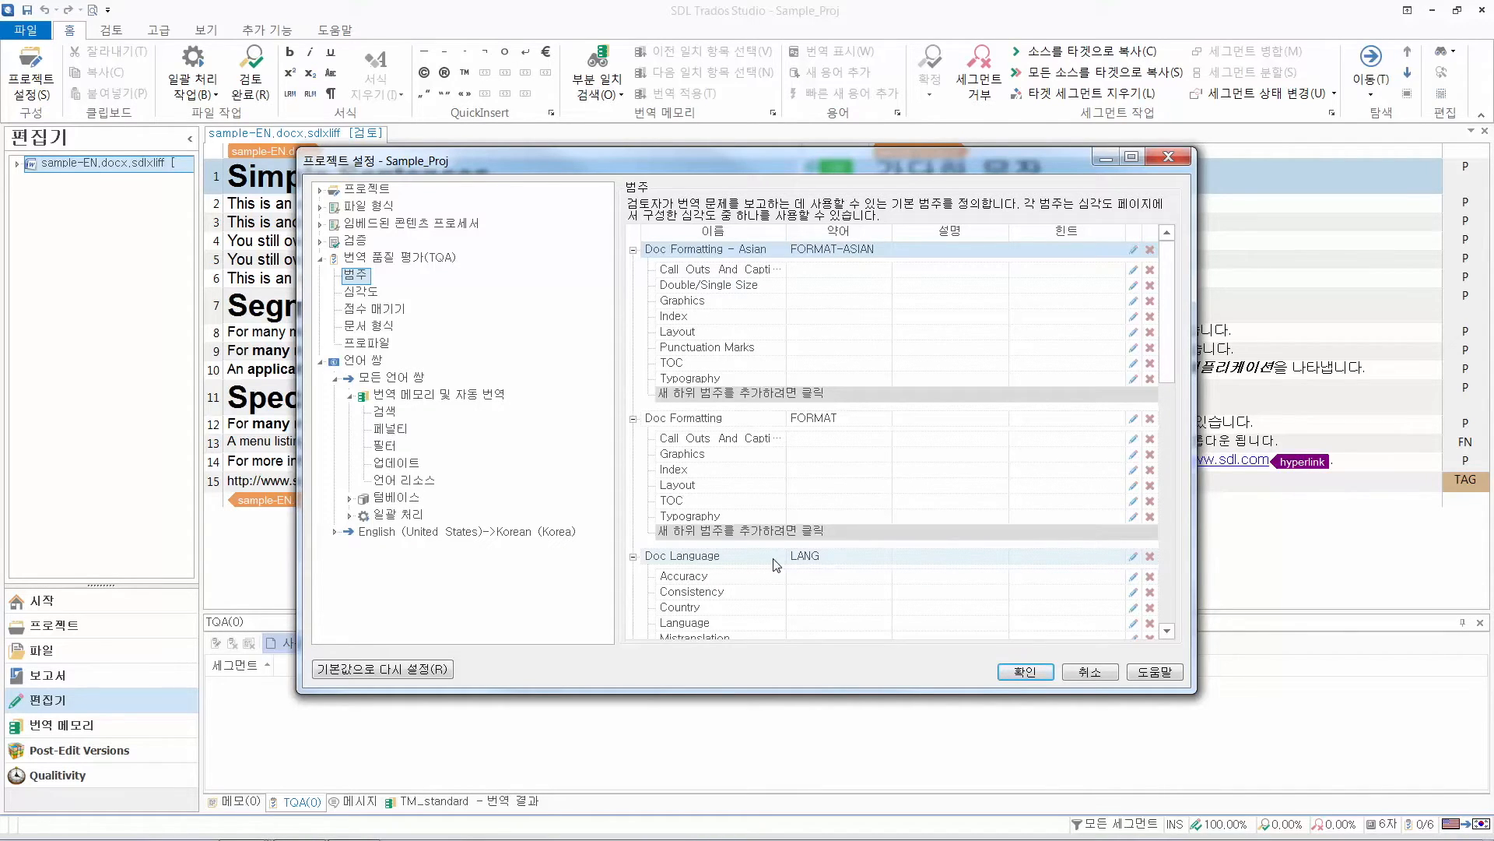
left_click_drag(1165, 296, 1166, 545)
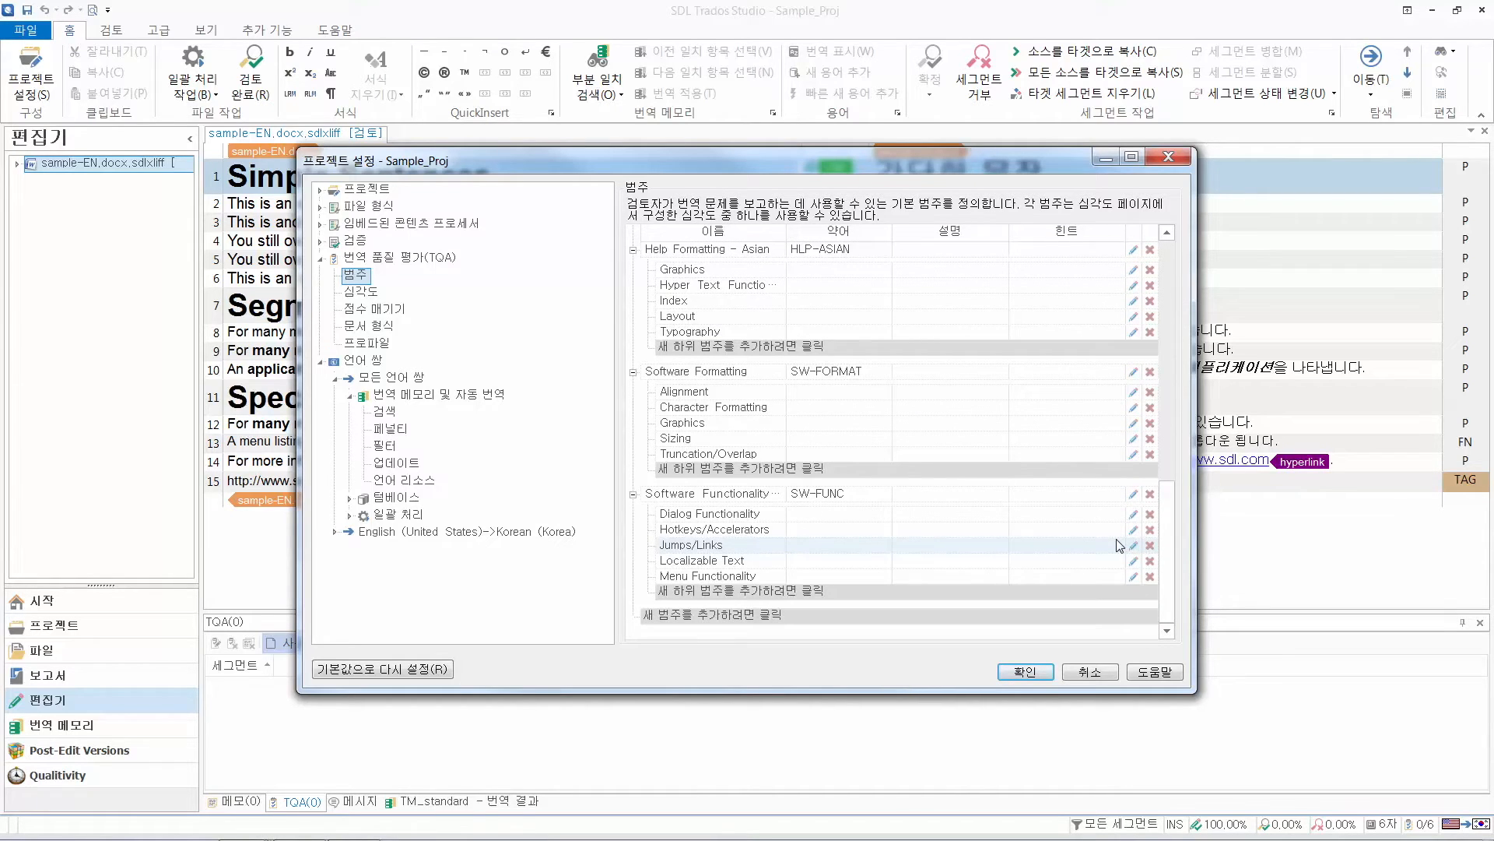
left_click(376, 309)
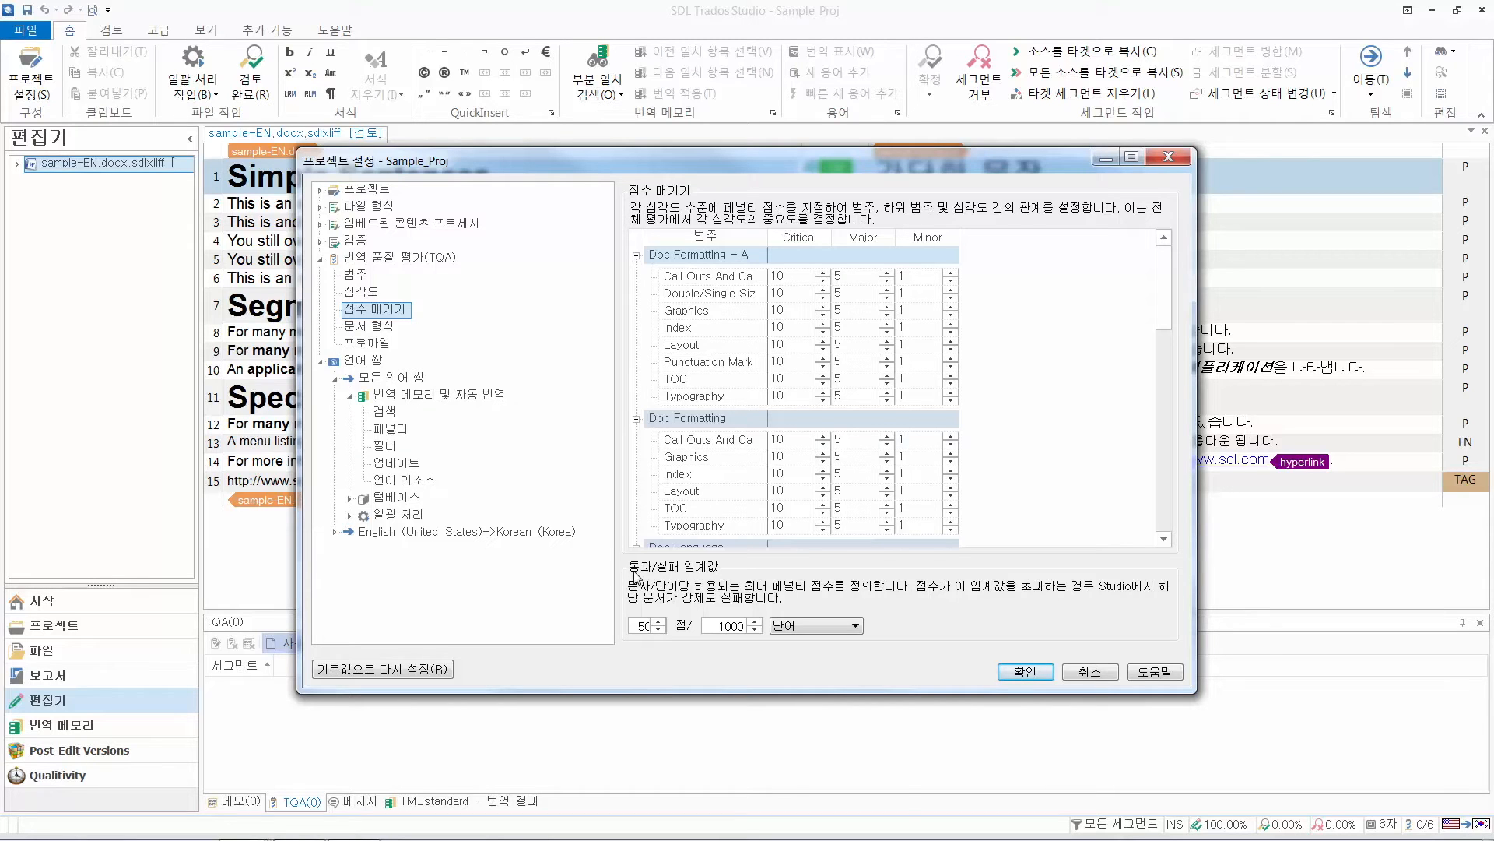
left_click(1013, 674)
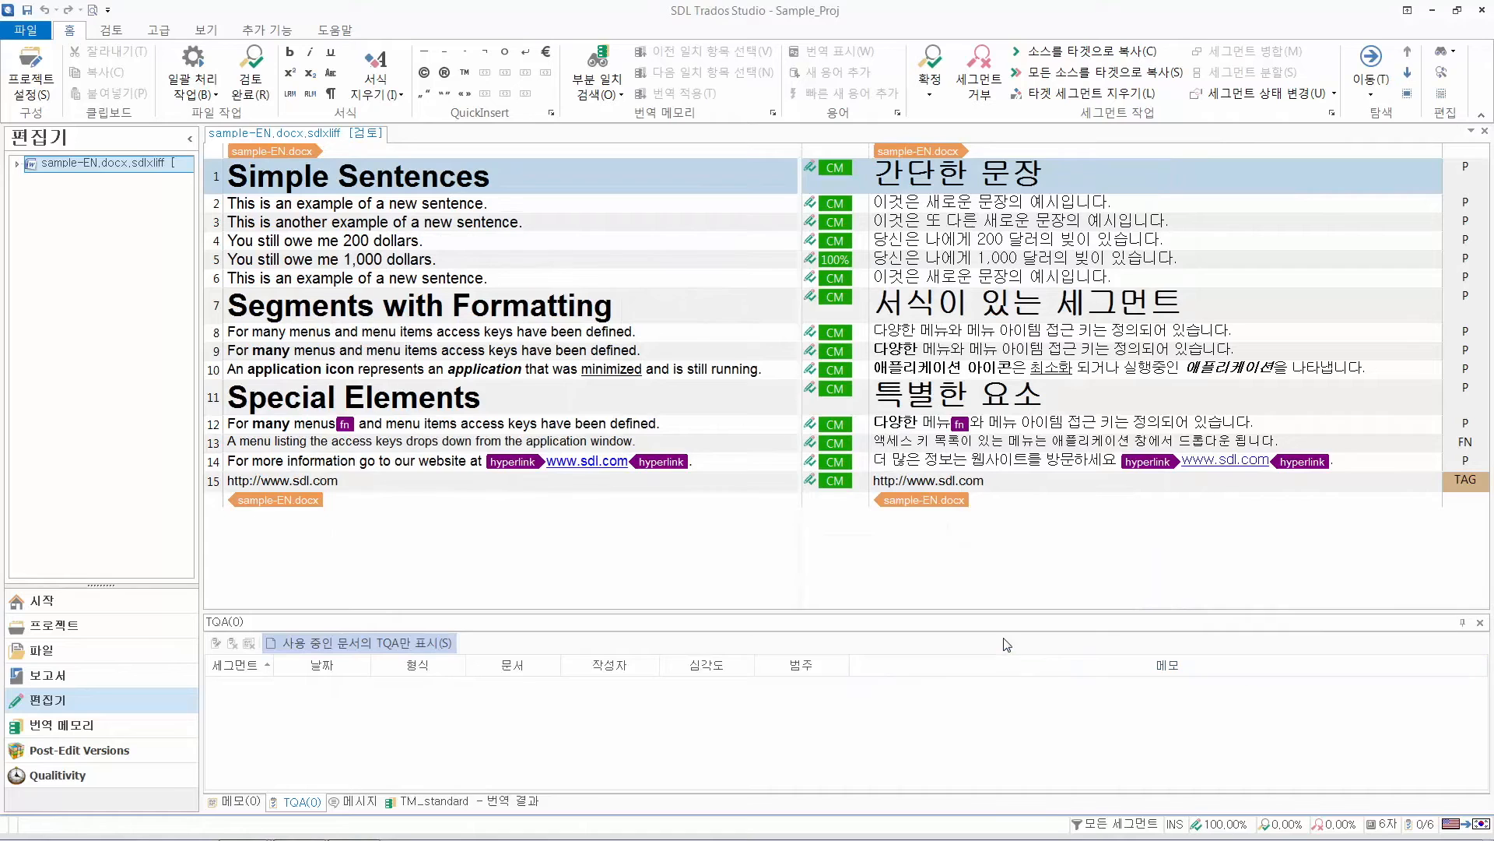
Switch the review mode from tracking changes to quality assessment (품질 평가)
left_click(114, 30)
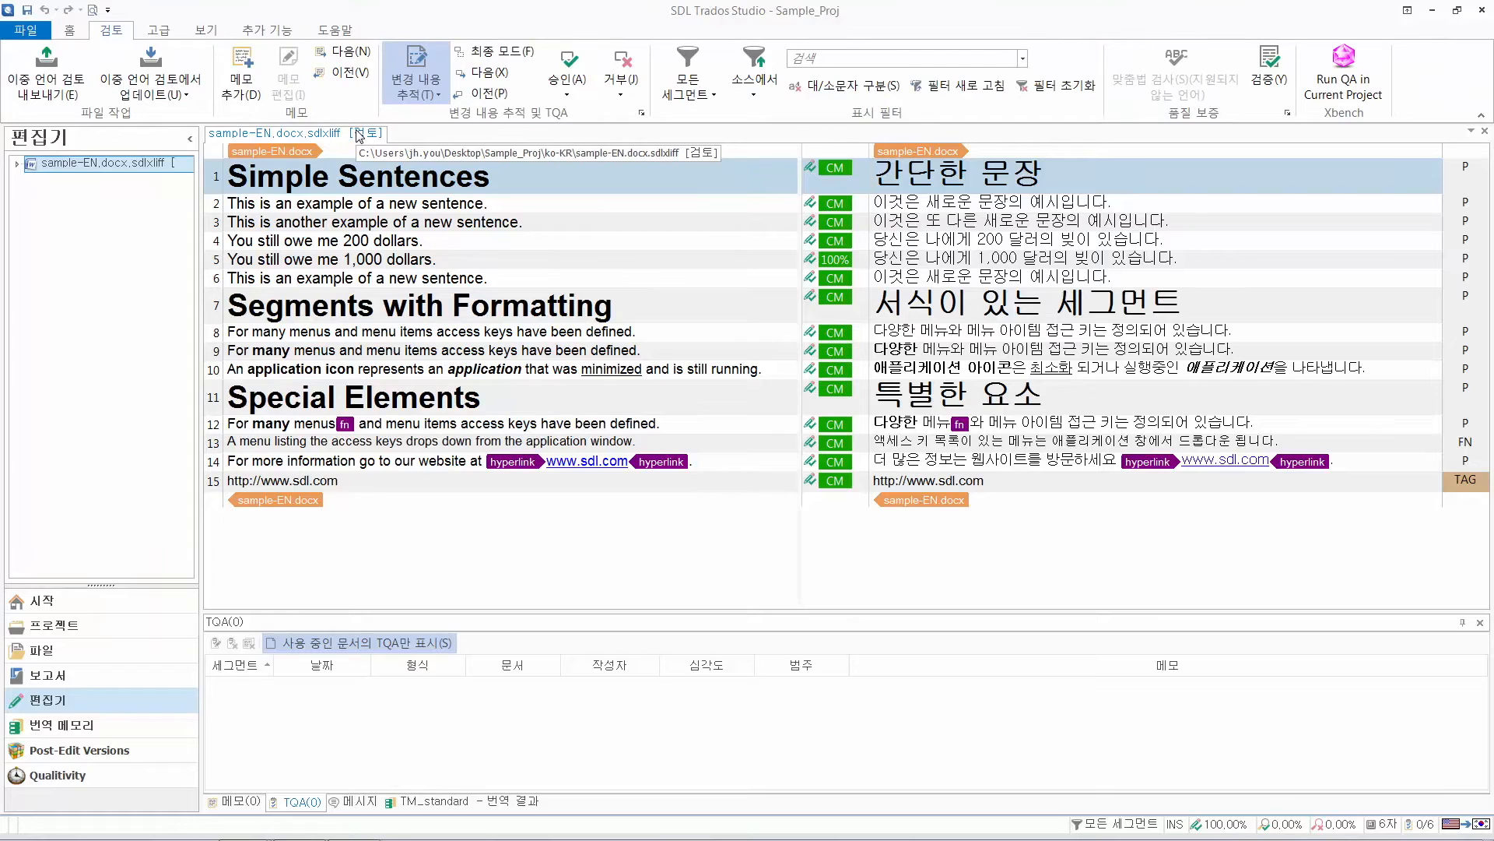
left_click(426, 102)
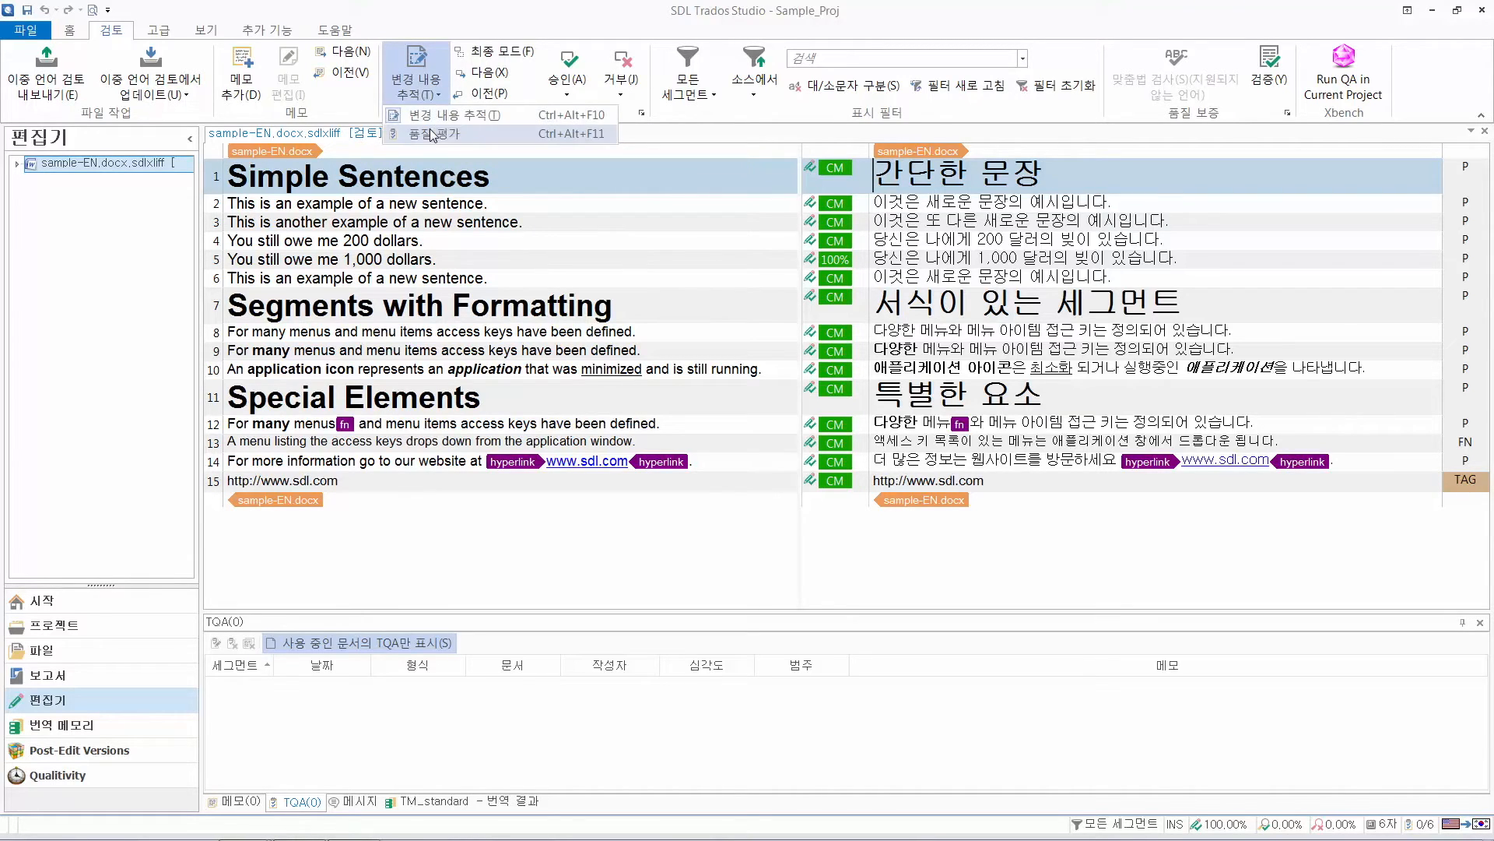
left_click(430, 130)
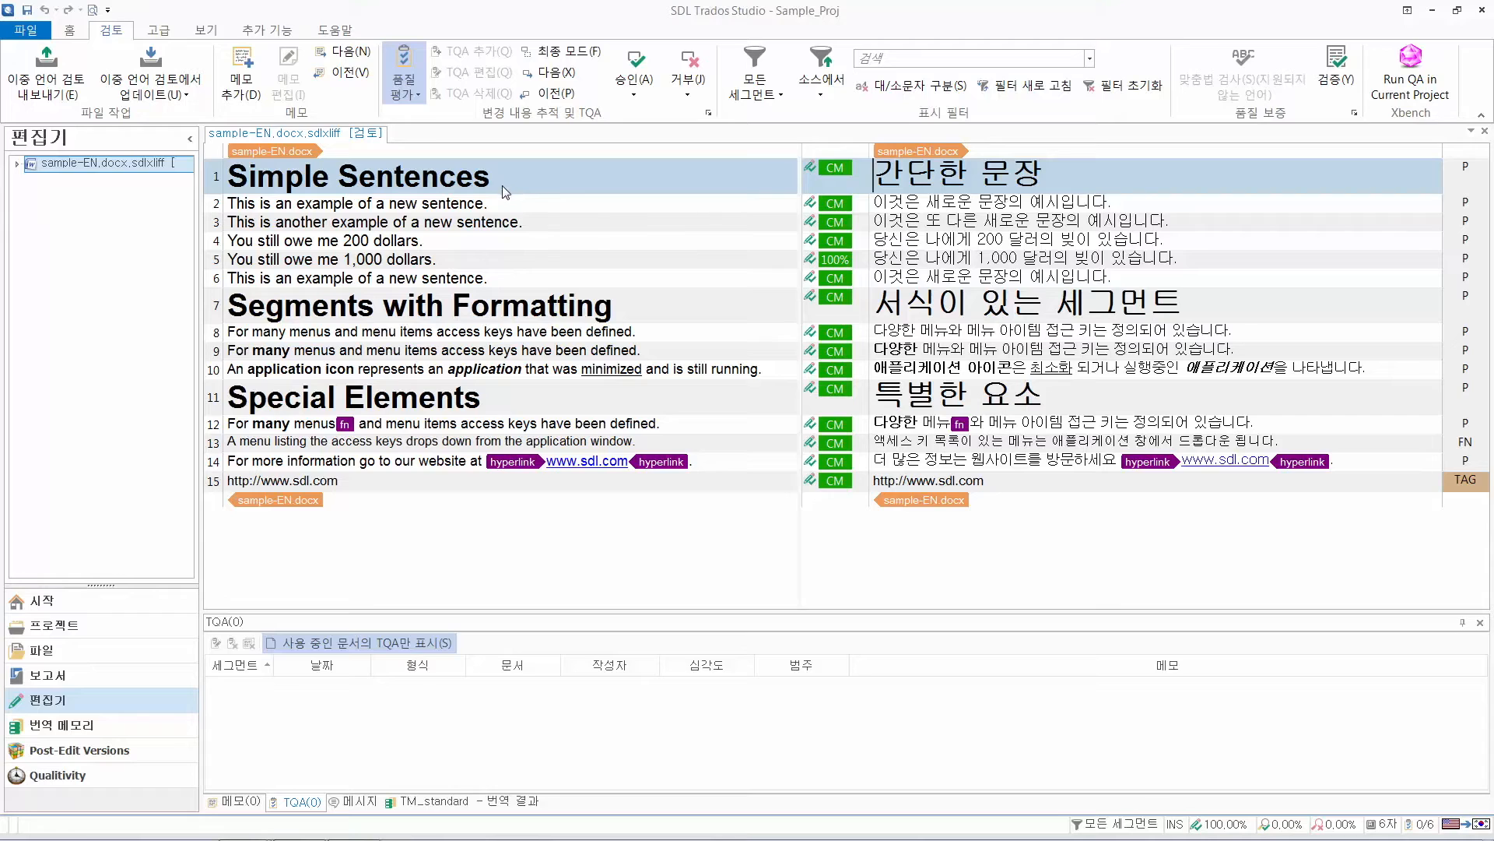
Start a TQA item for "간단한" in target segment 1 with the category Doc Language - Consistency
left_click_drag(873, 175, 977, 178)
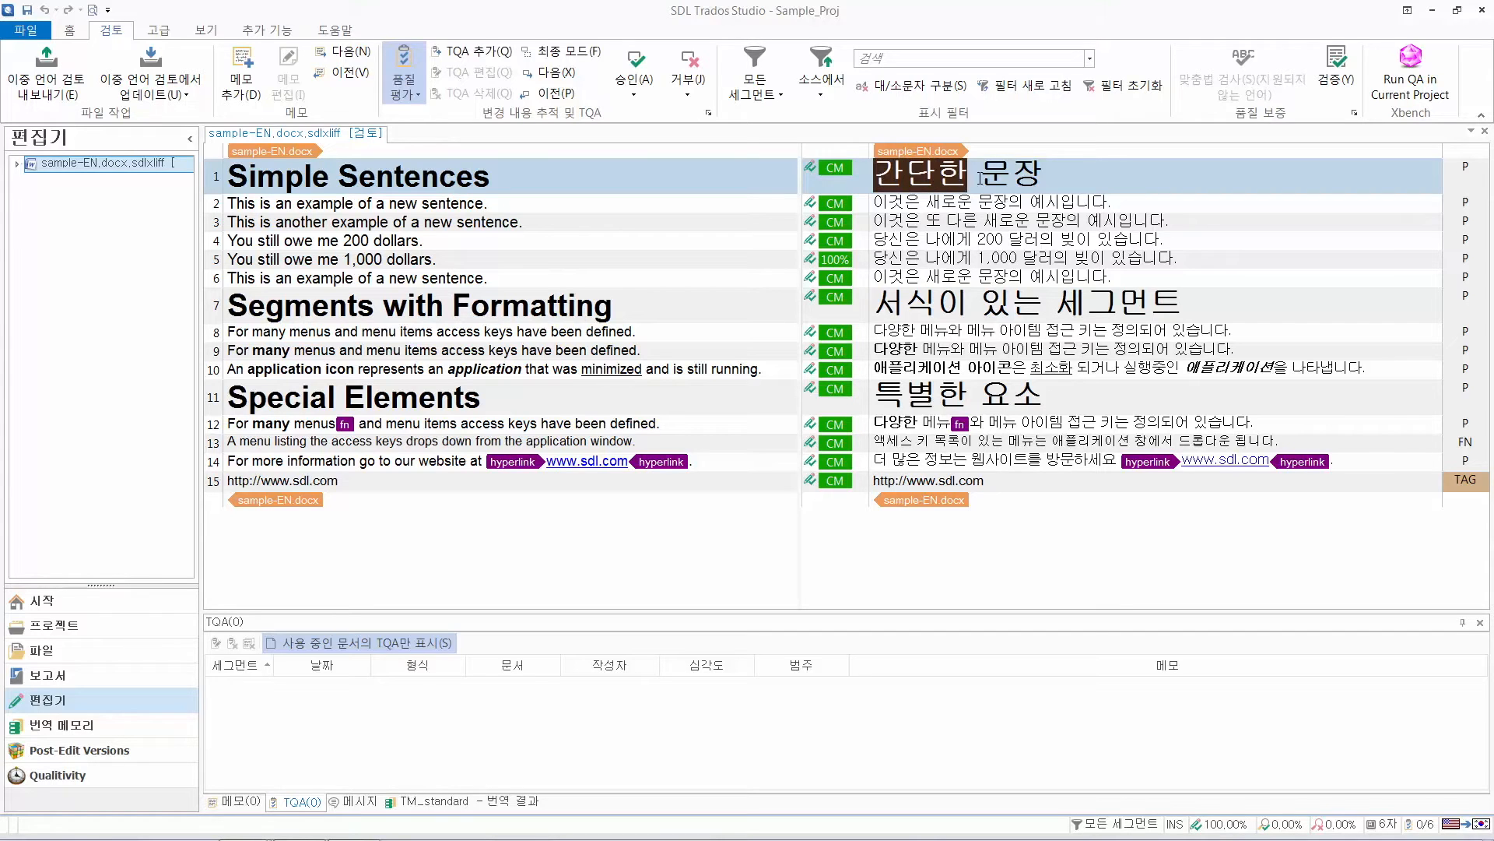
right_click(922, 173)
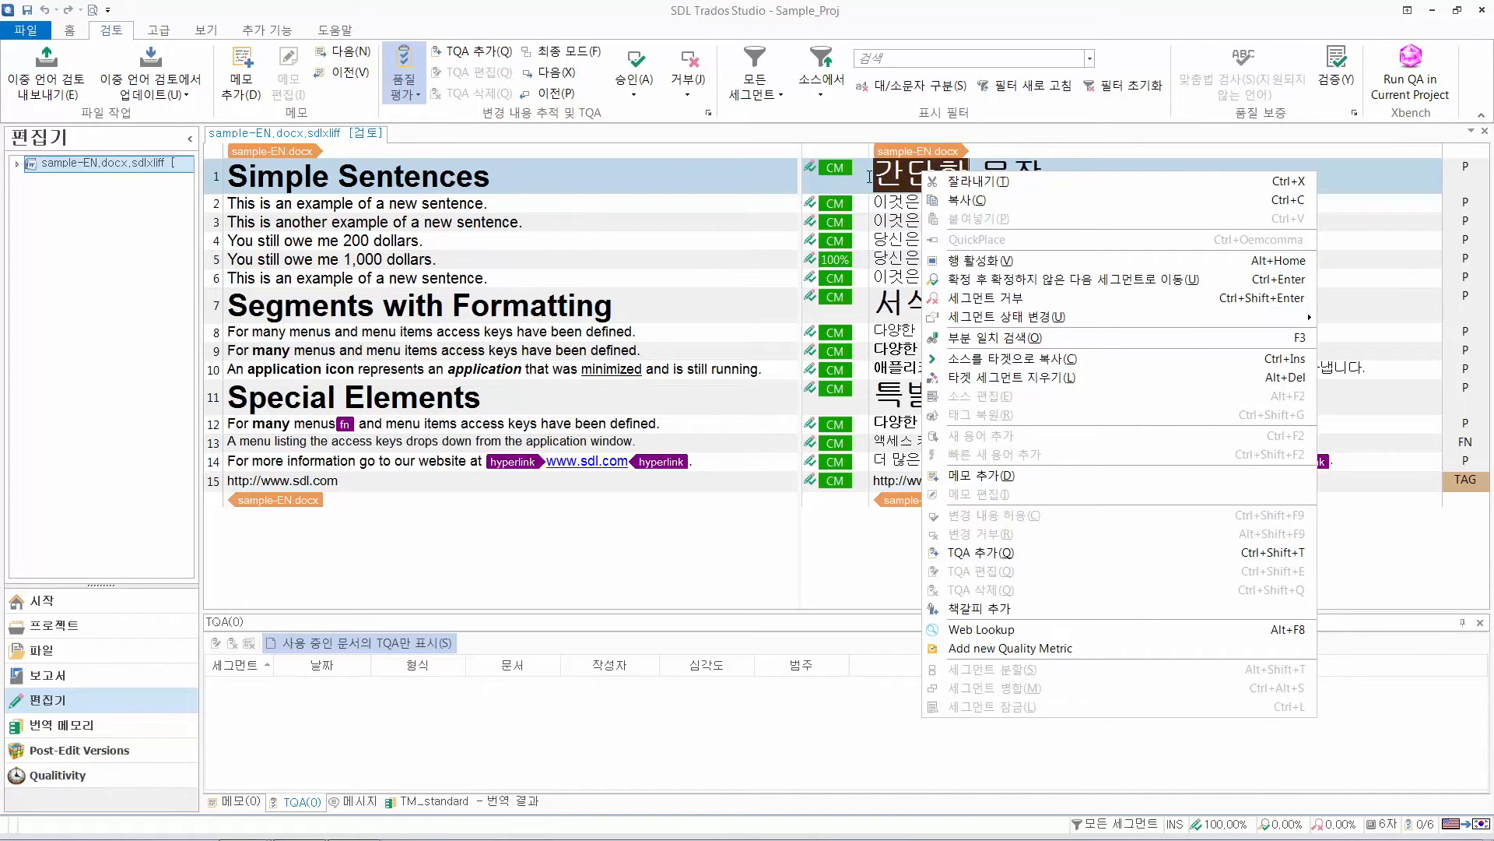
key("Escape")
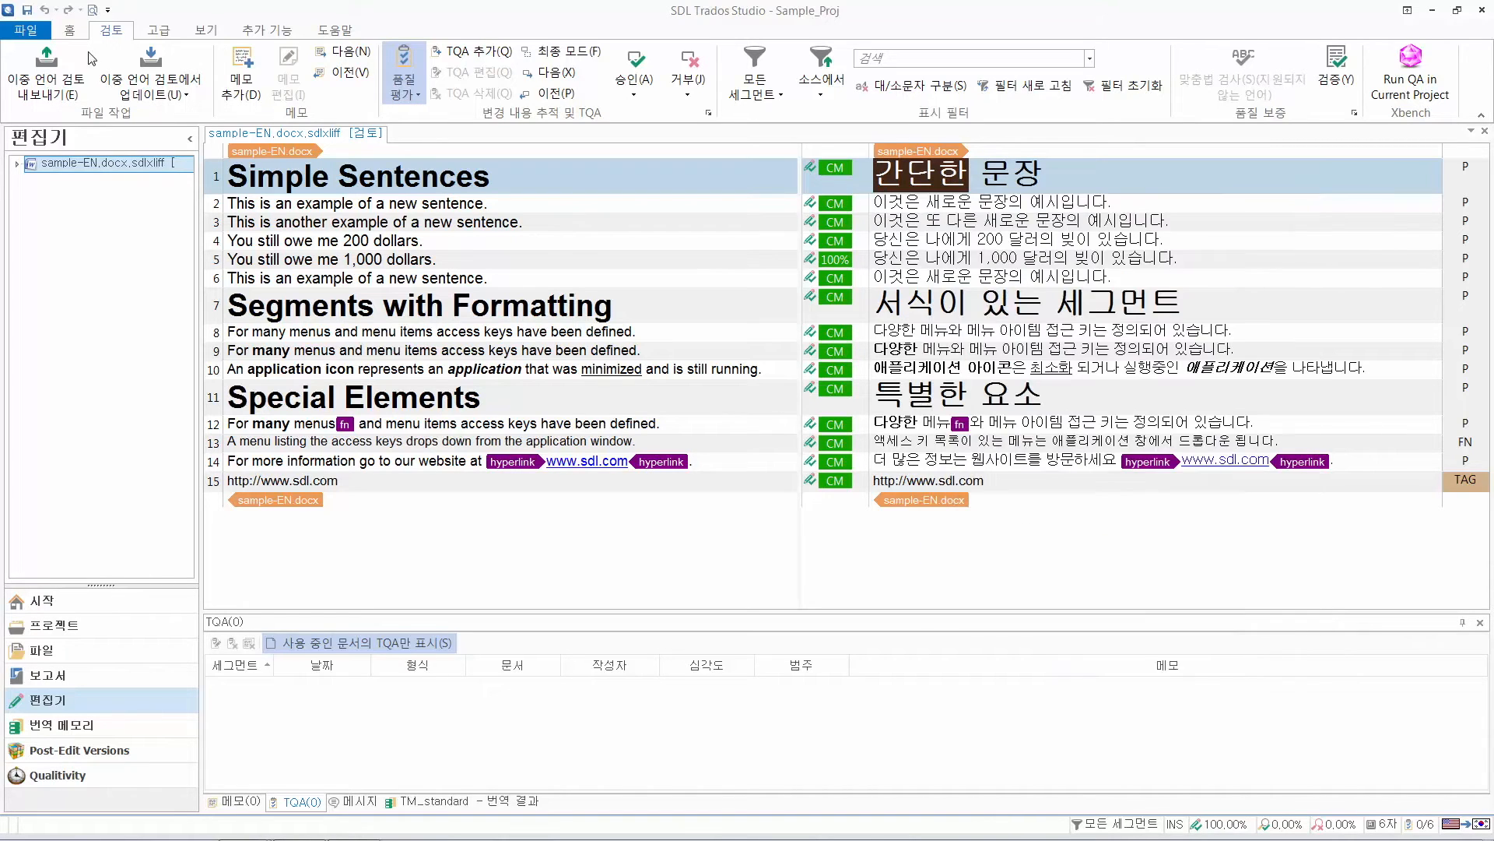
left_click(472, 56)
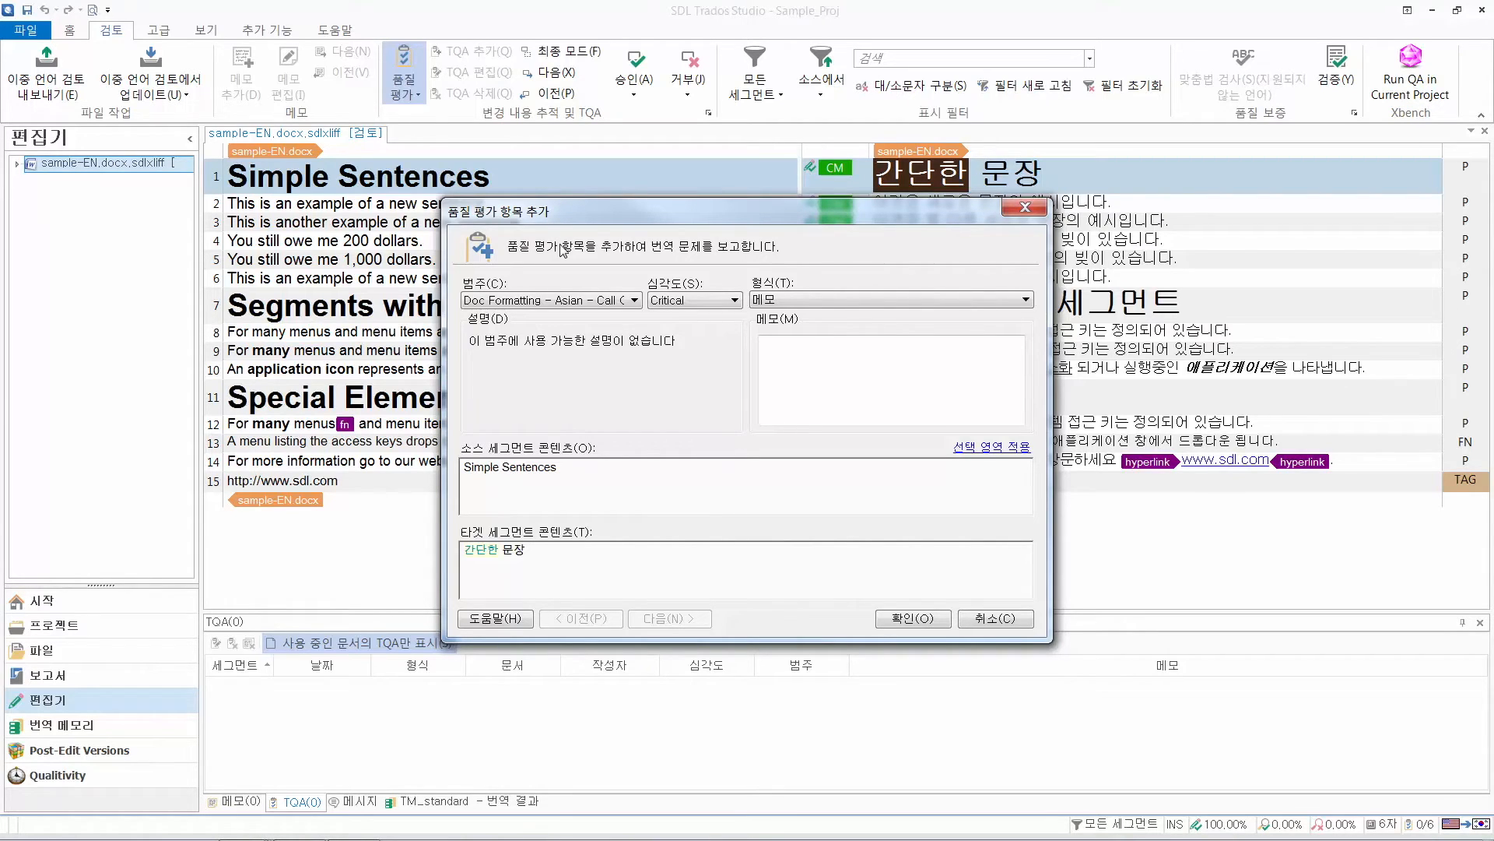
left_click(566, 299)
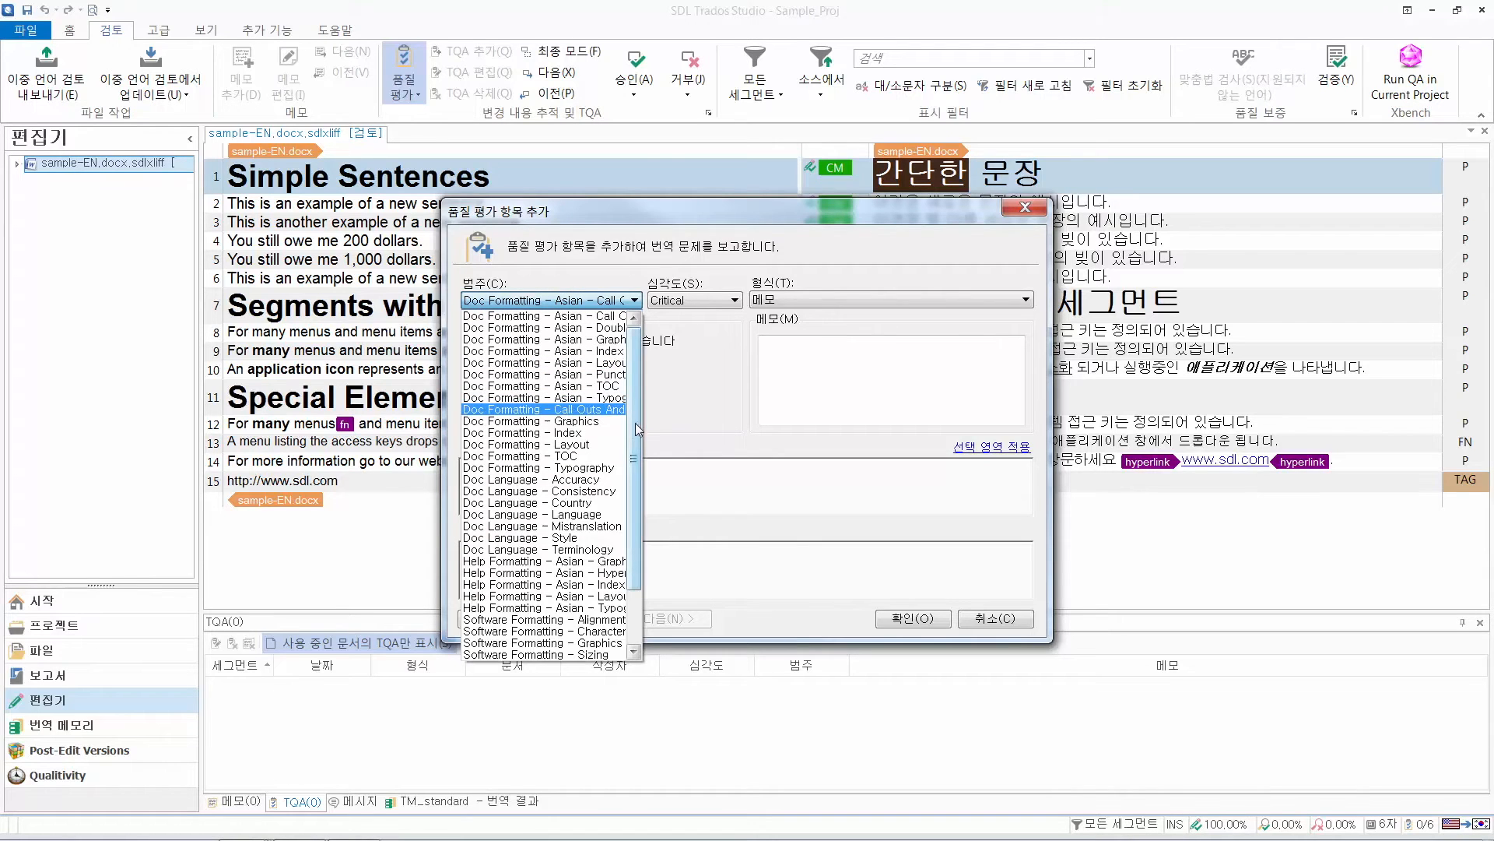
left_click(605, 495)
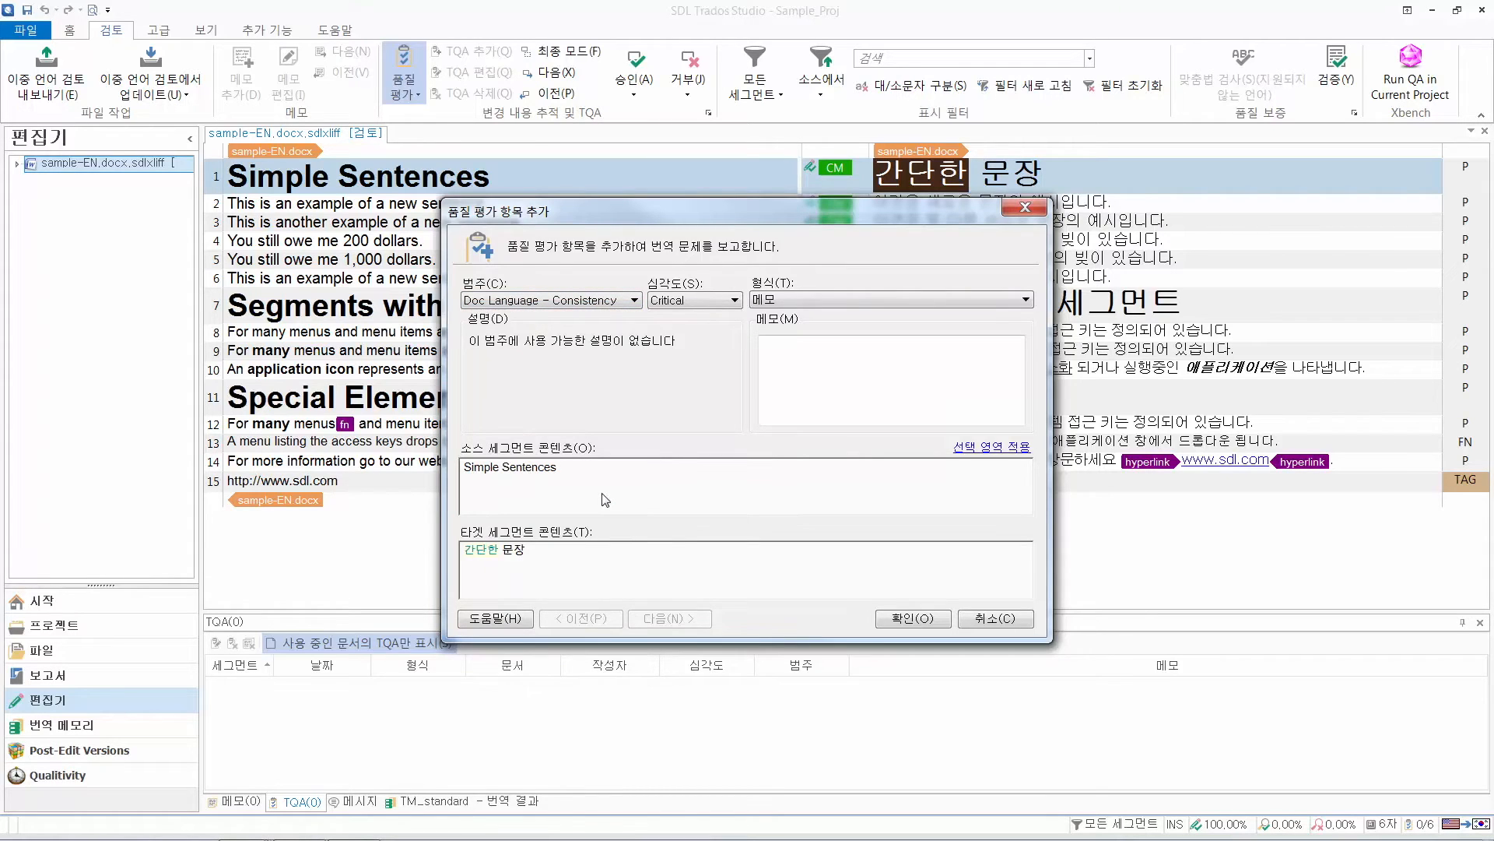
Add the TQA item with severity Critical, type 메모 and the comment "단순한으로 변경 부탁드립니다."
left_click(732, 301)
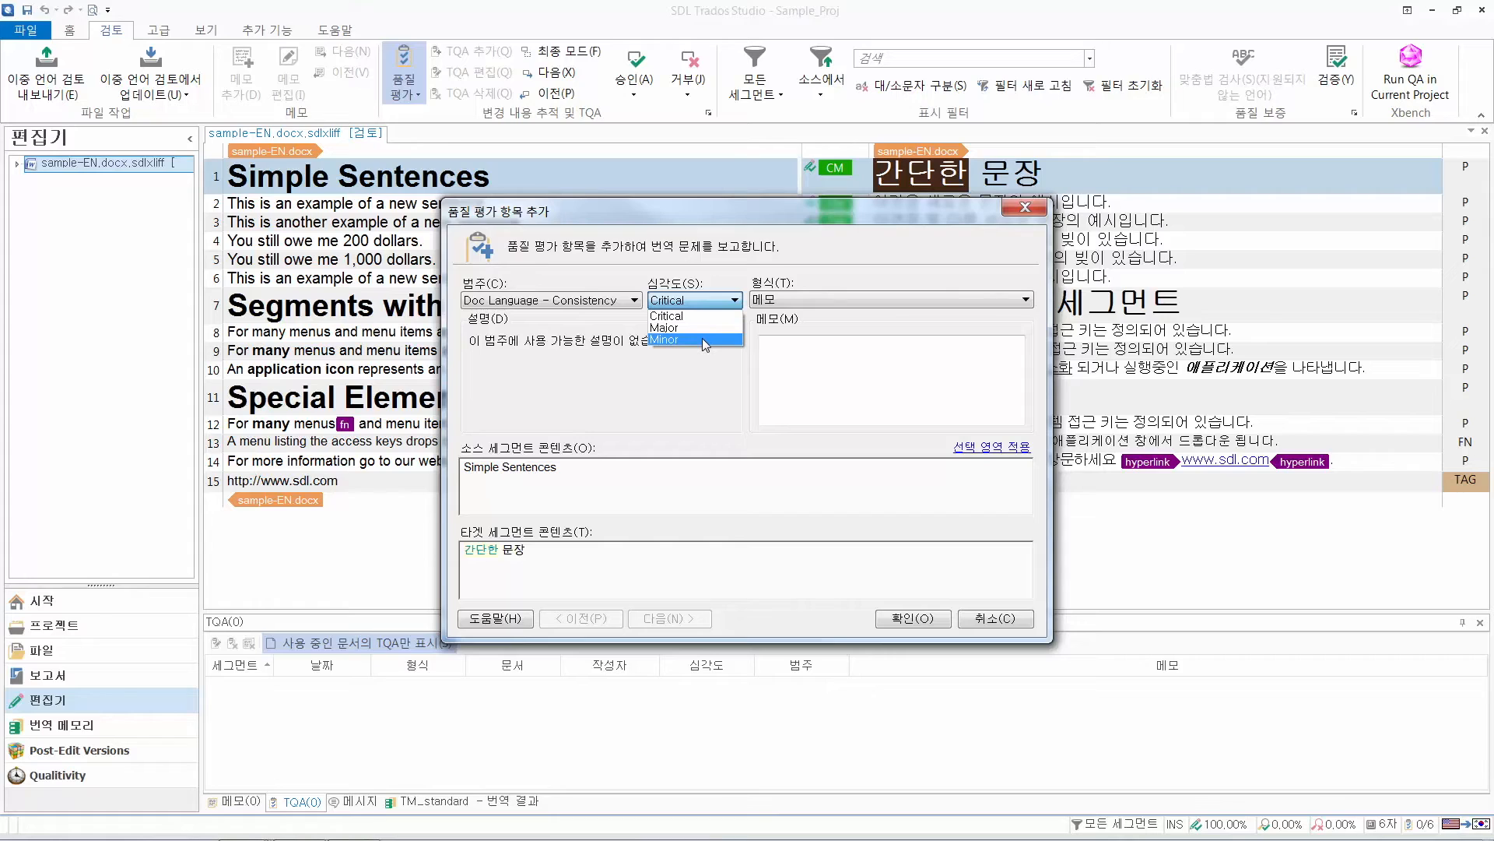
left_click(803, 293)
left_click(802, 296)
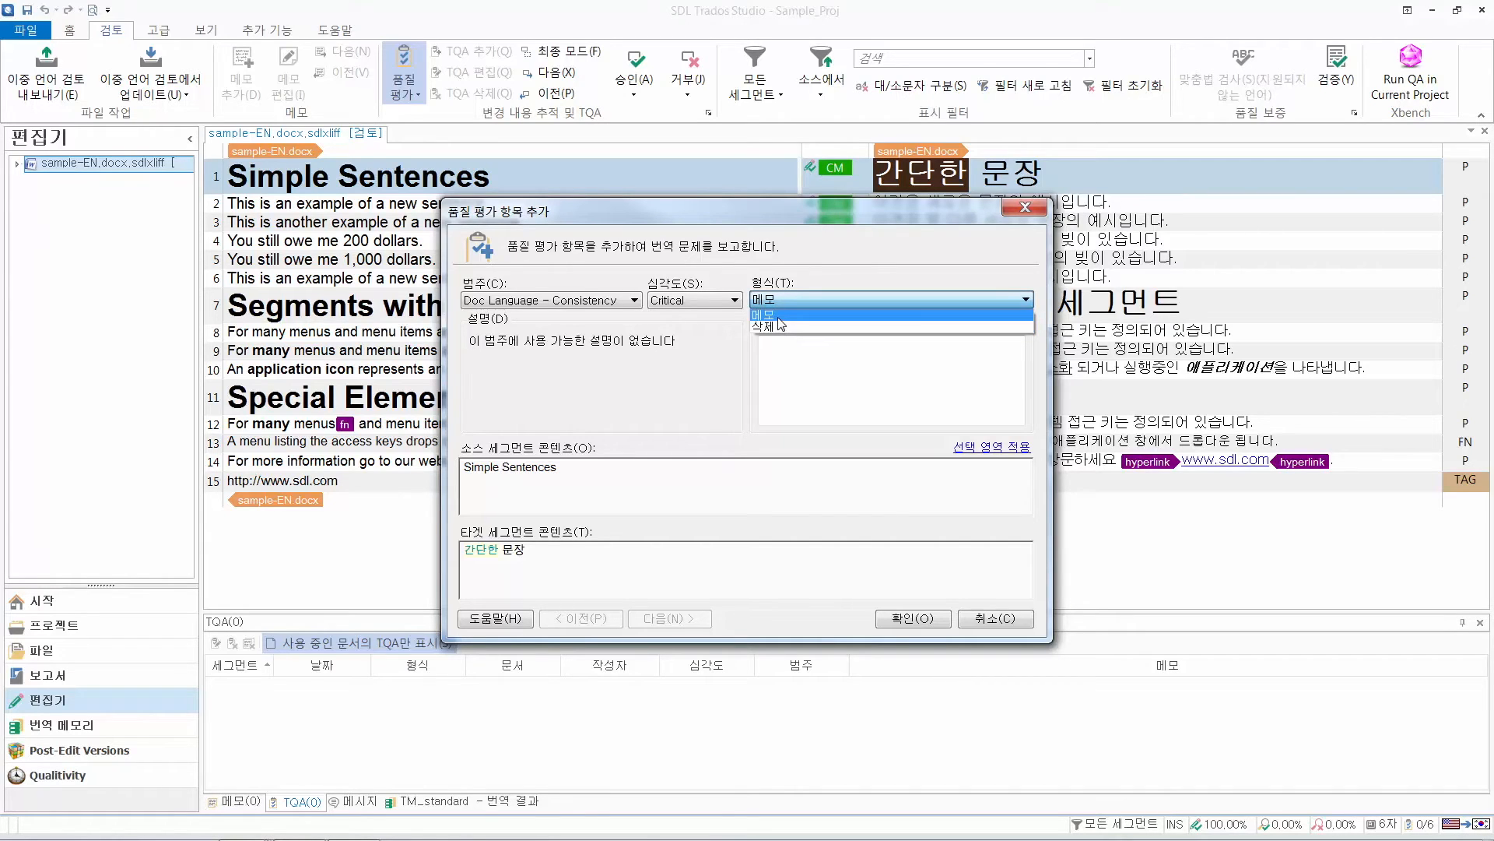
left_click(778, 318)
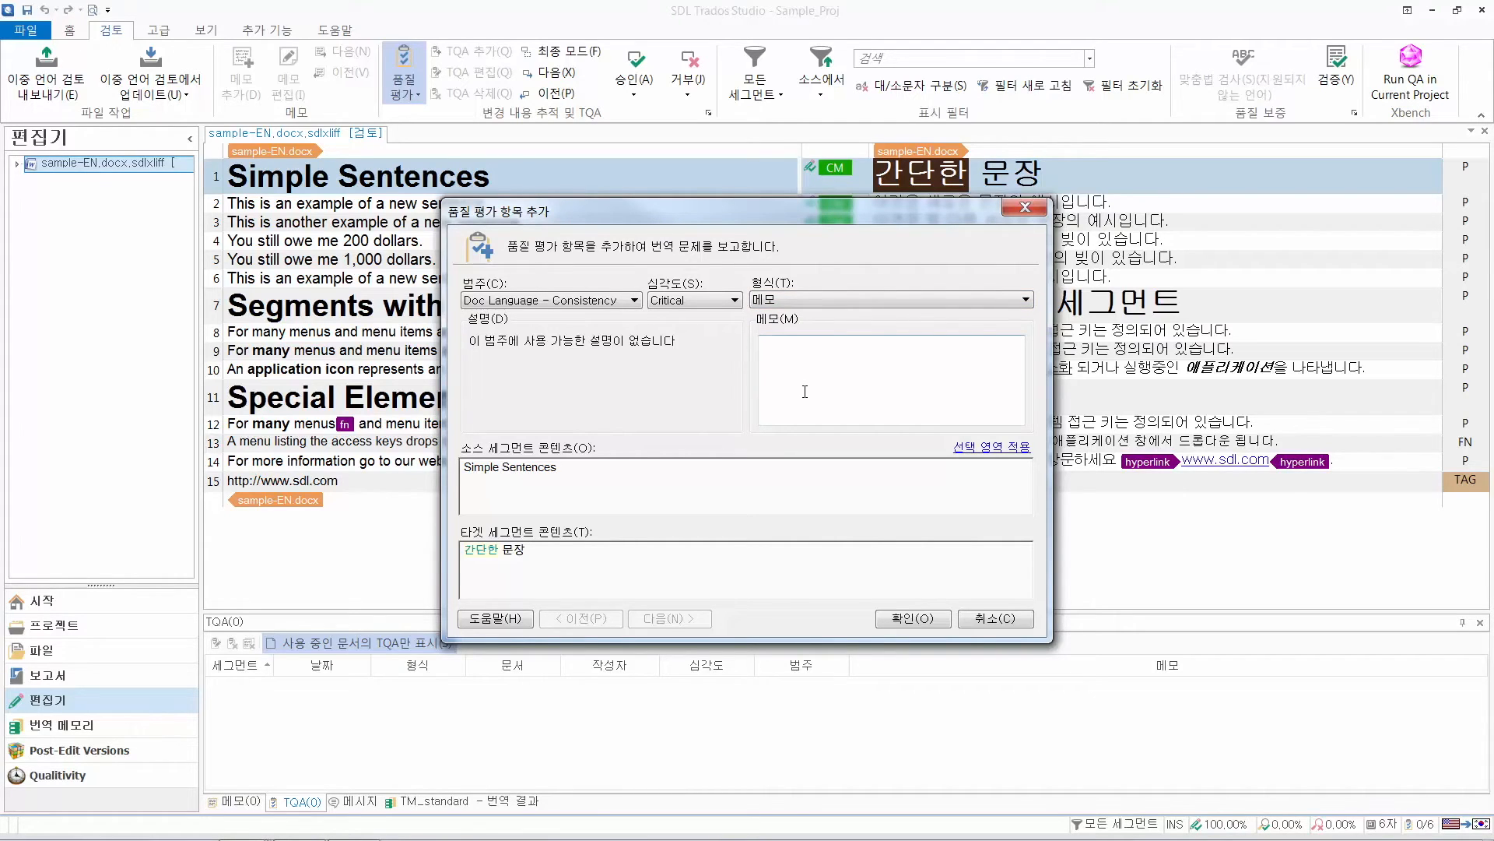
type("단순한으로 ㅂ변경 뷔")
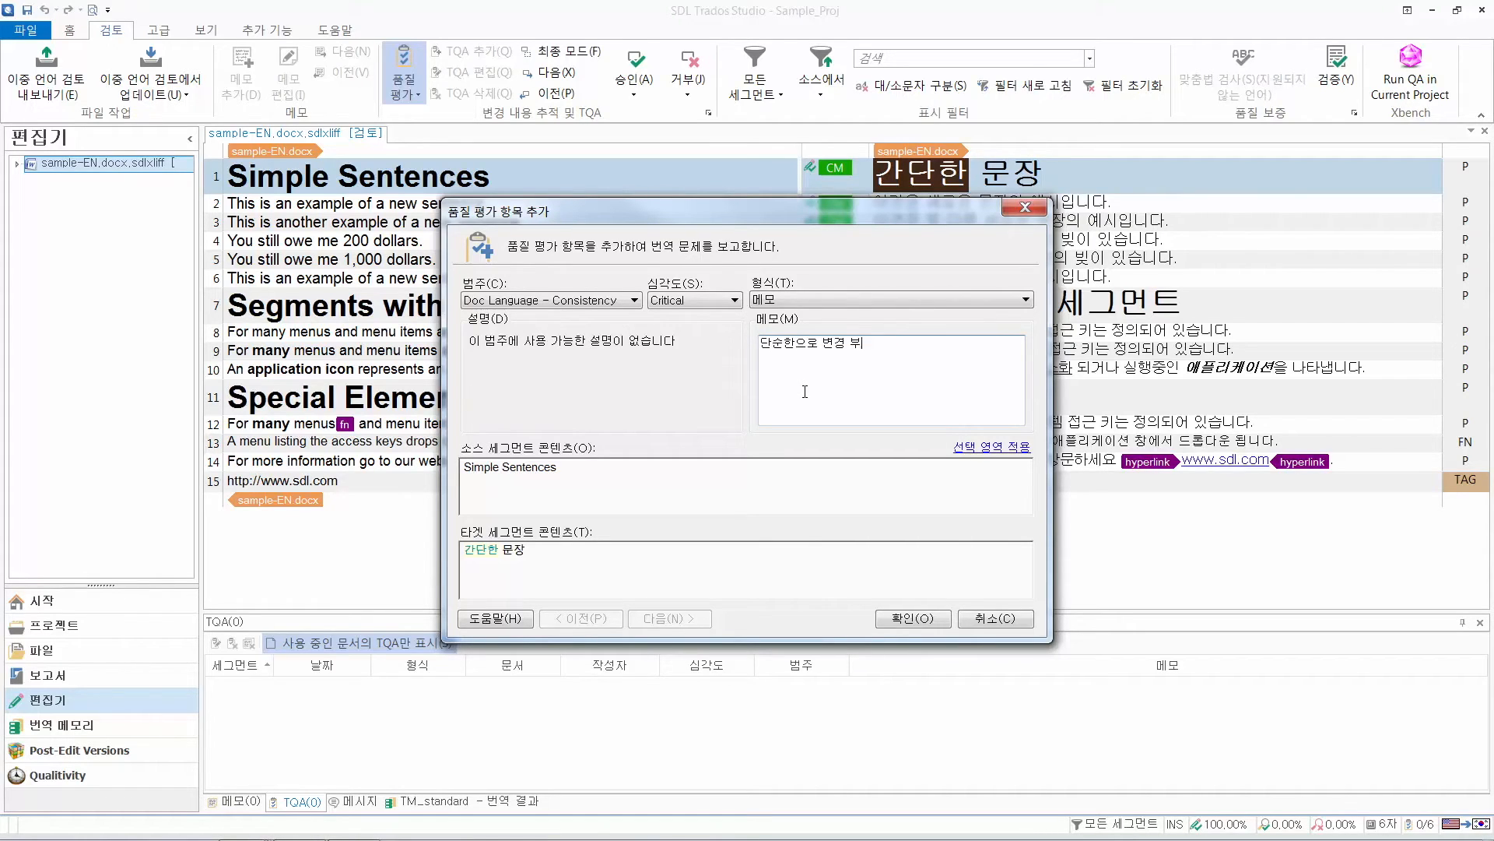
type("탁드립니다.")
left_click(901, 619)
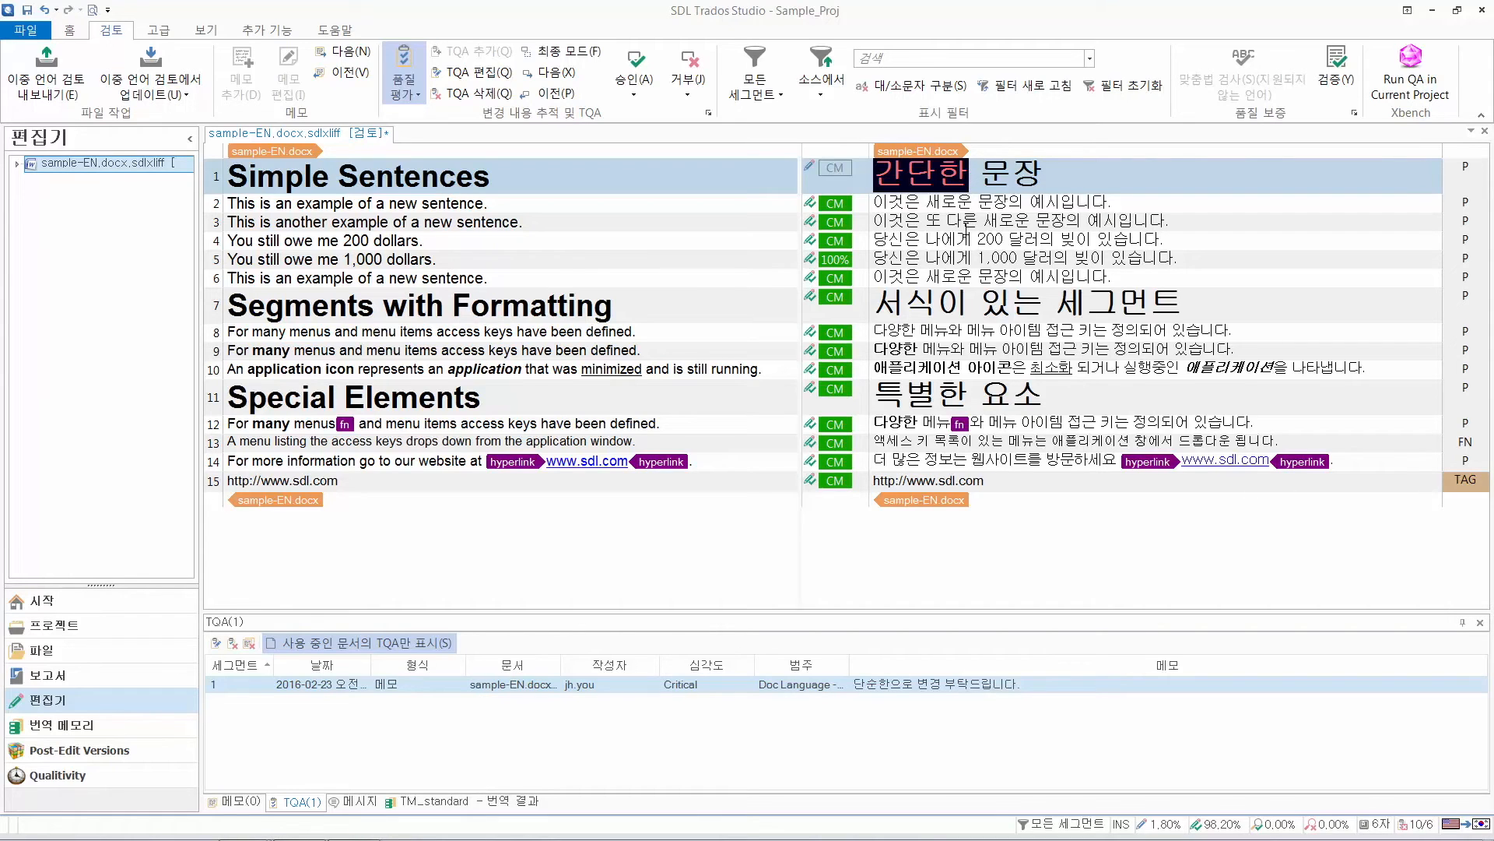
Add a TQA item of type 삭제 for the word "또" in target segment 3
left_click(963, 223)
double_click(932, 222)
right_click(932, 221)
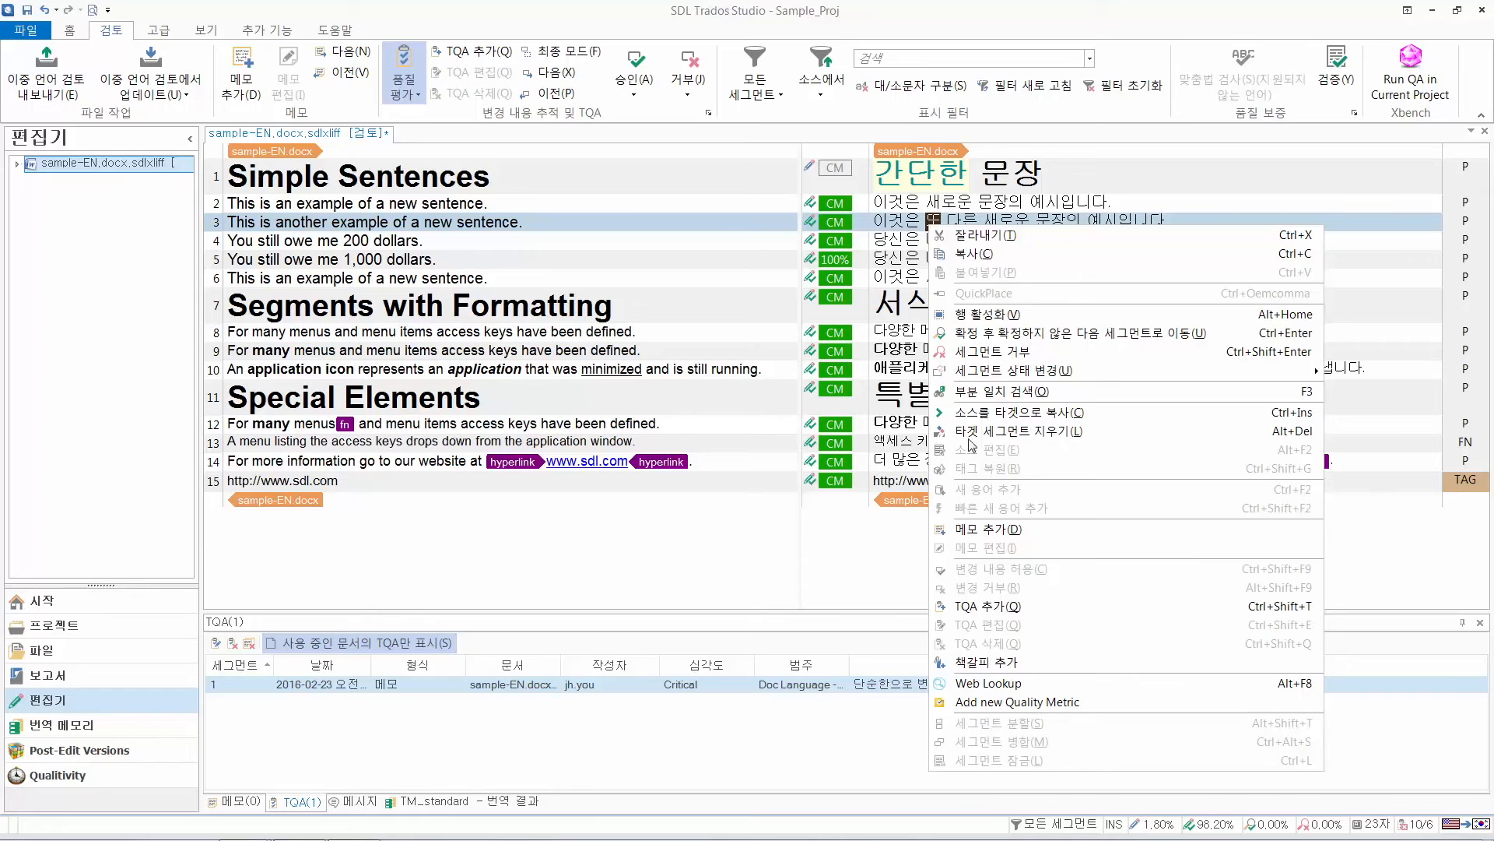
left_click(978, 609)
left_click(802, 300)
left_click(796, 334)
left_click(912, 618)
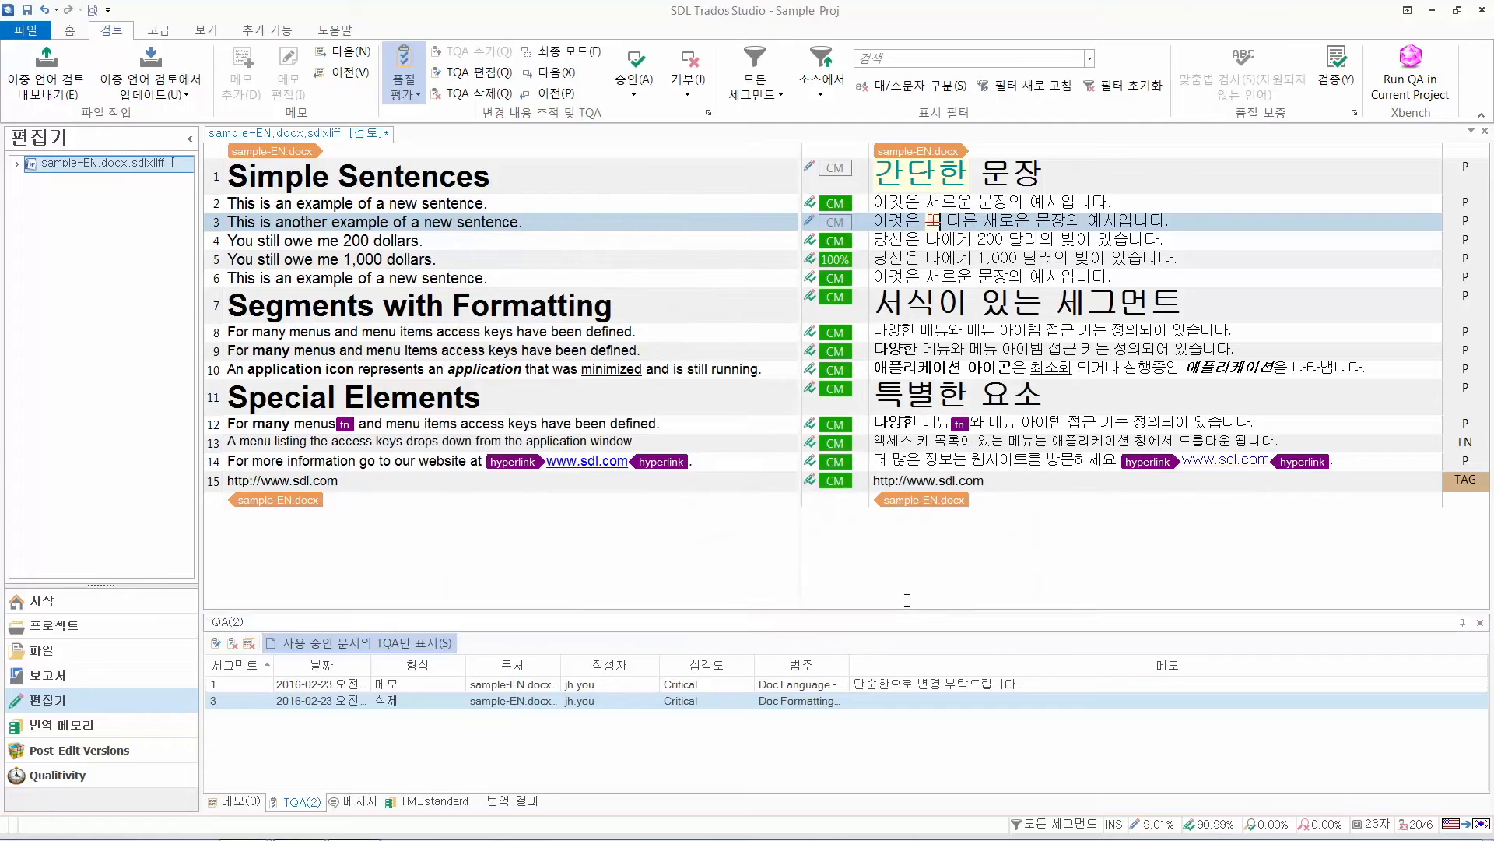
Start completing the review and examine the enlarged overview chart of the translation quality assessment
left_click(70, 37)
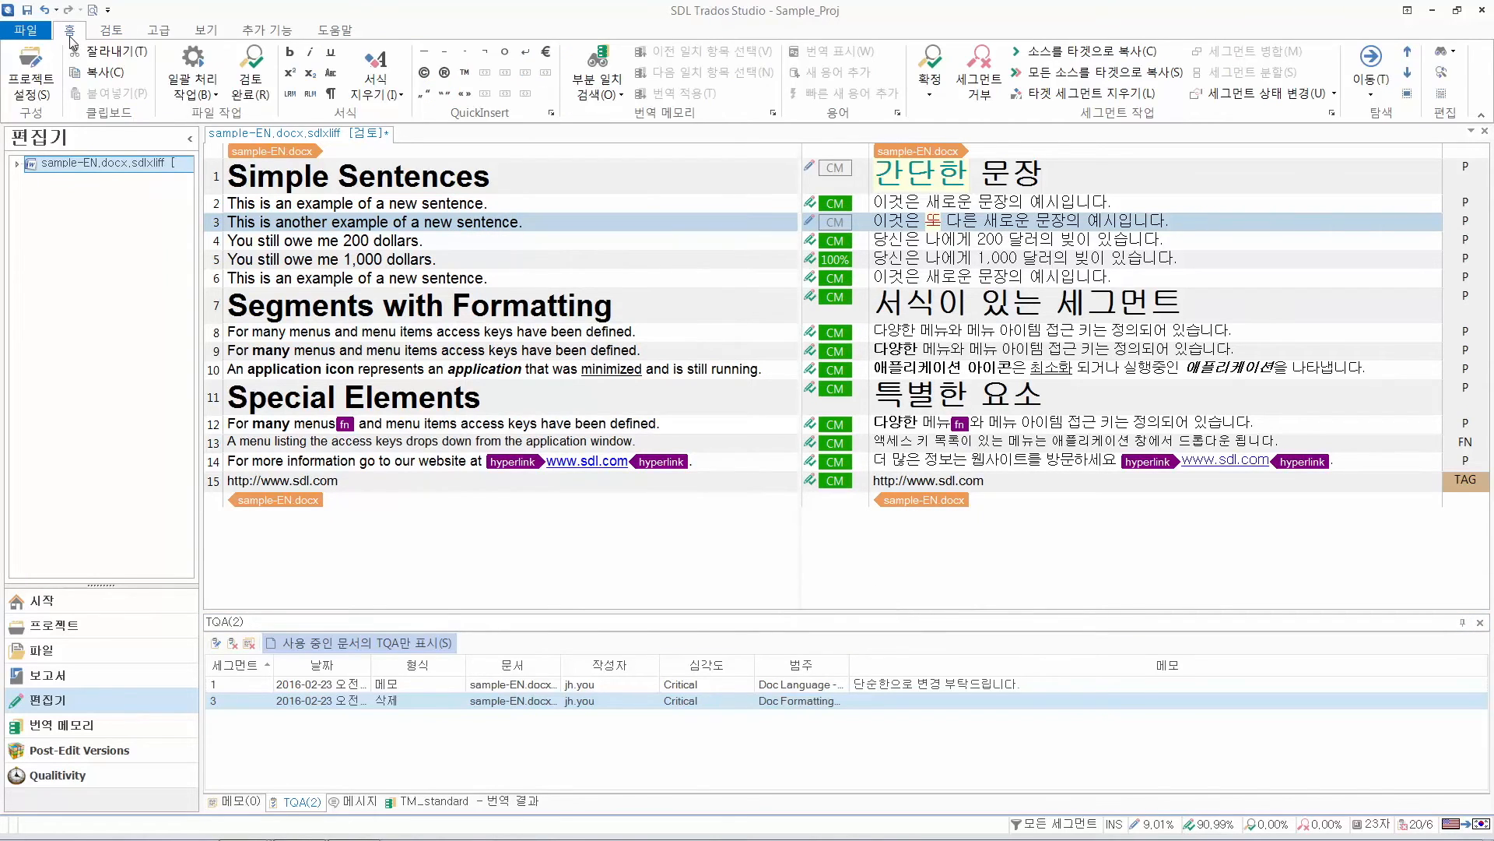
left_click(262, 85)
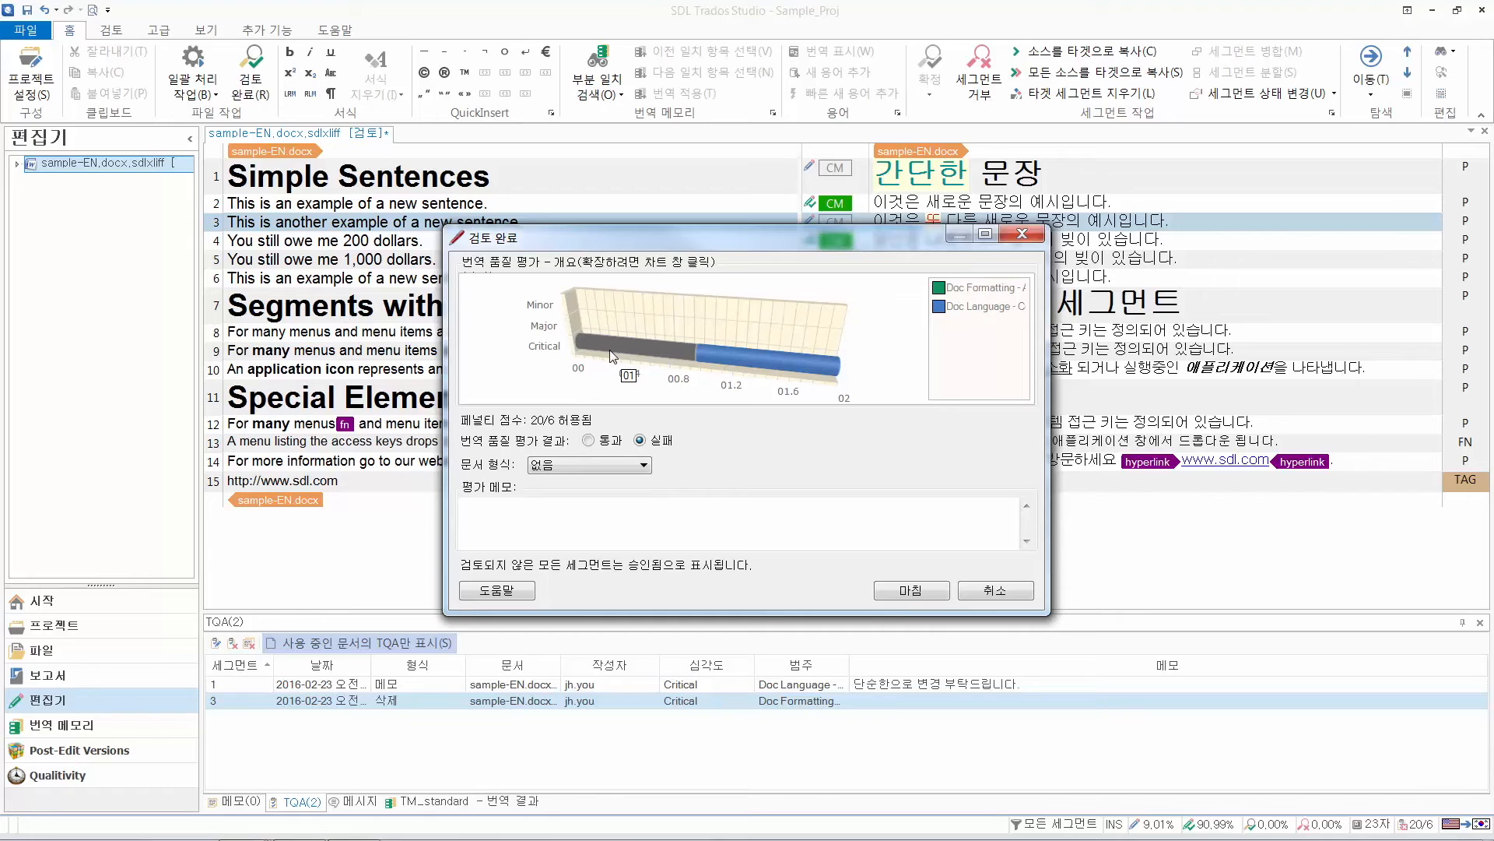
left_click(725, 353)
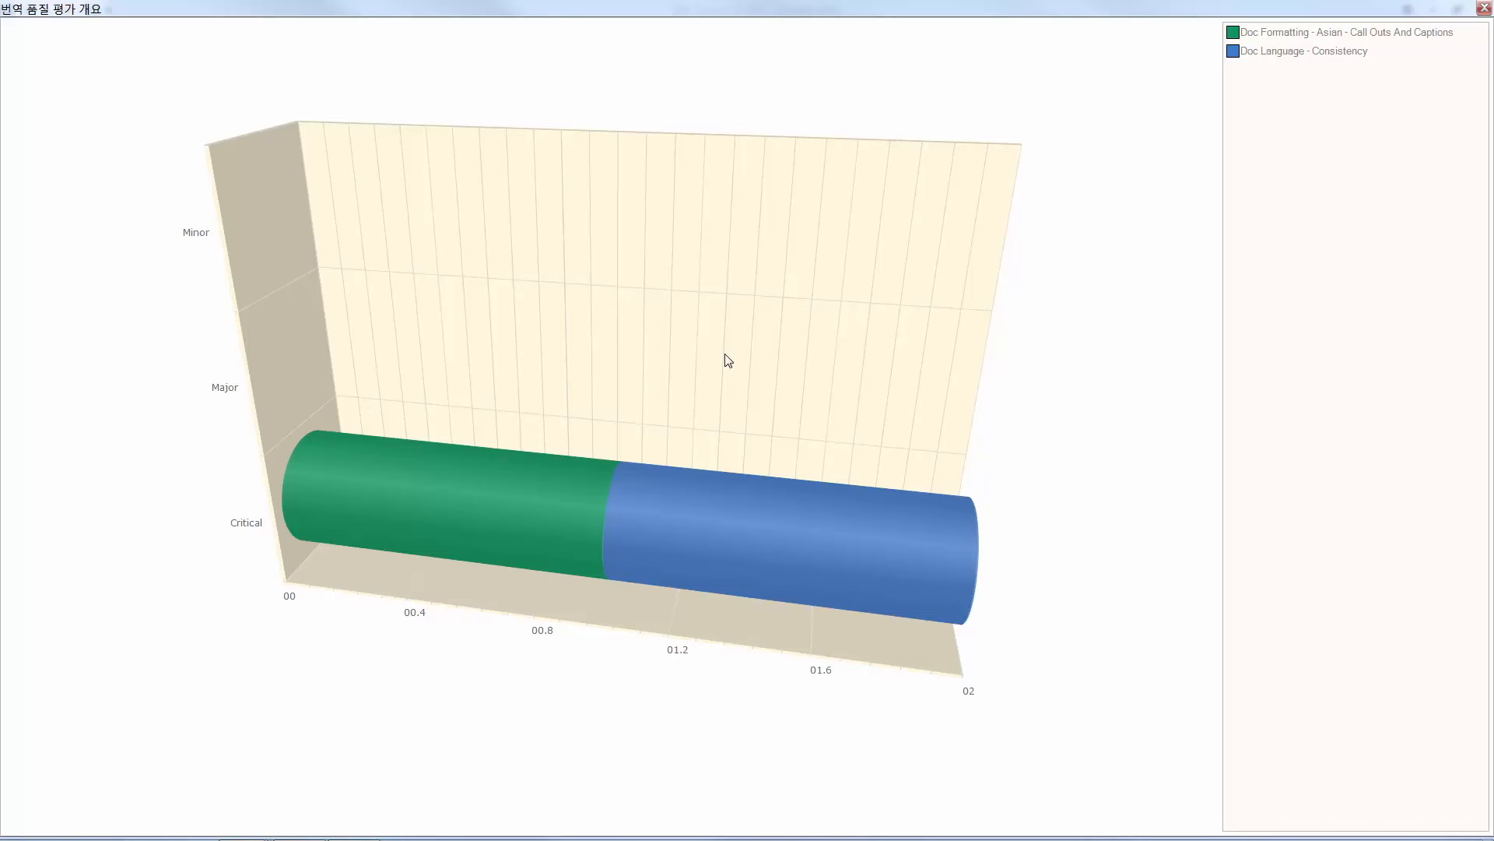
left_click(1484, 9)
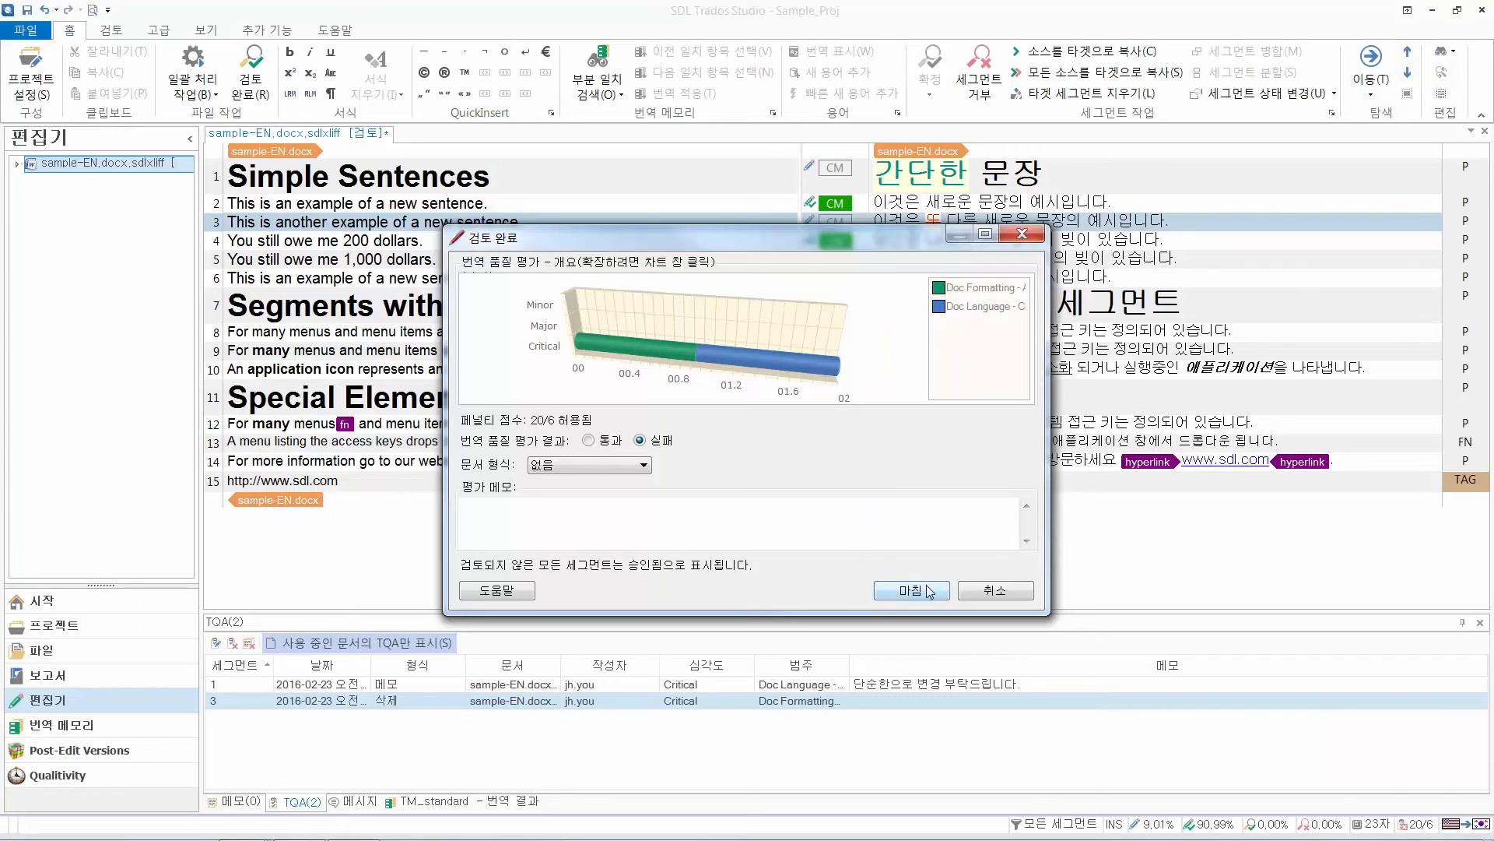
Enter the evaluation comment "번역은 완료합니다." and finish the review
left_click(558, 517)
type("번역은 완료")
type("합니다.")
left_click(920, 592)
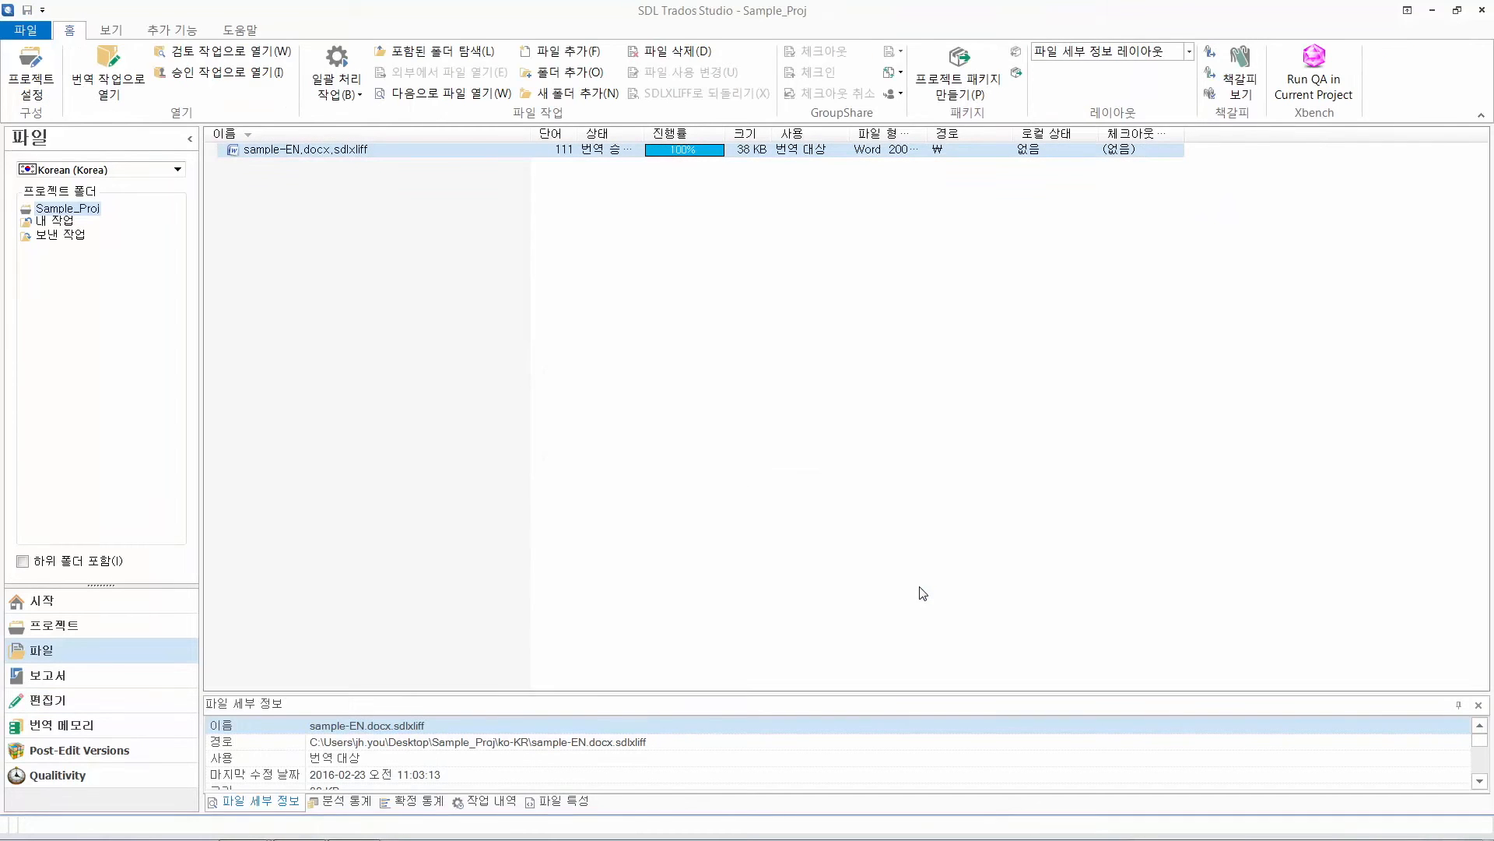
Run the translation quality assessment (번역 품질 평가(TQA)) batch task on Sample_Proj with its listed file
left_click(833, 590)
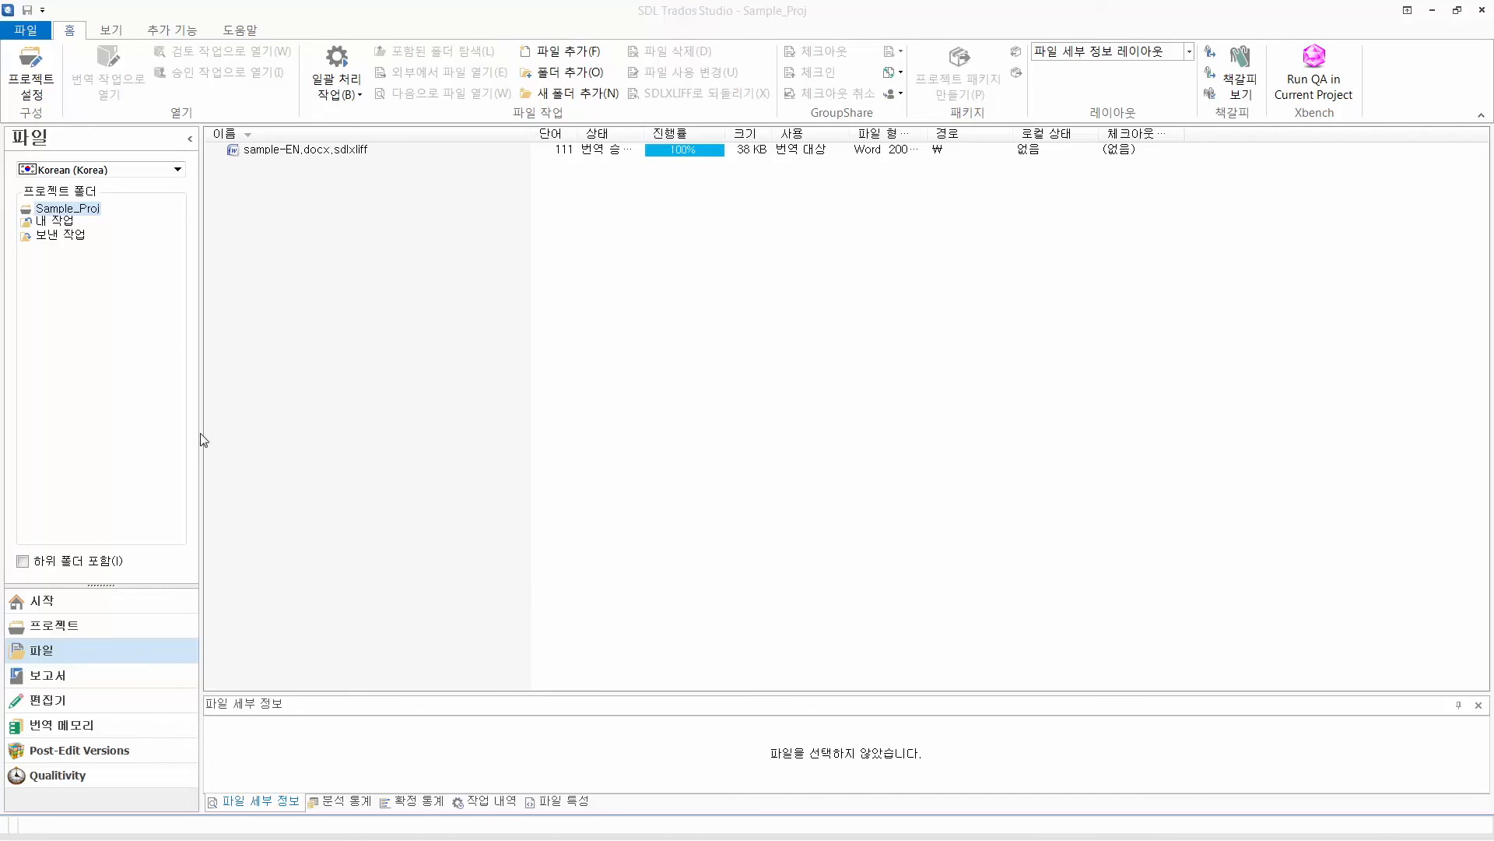
left_click(70, 636)
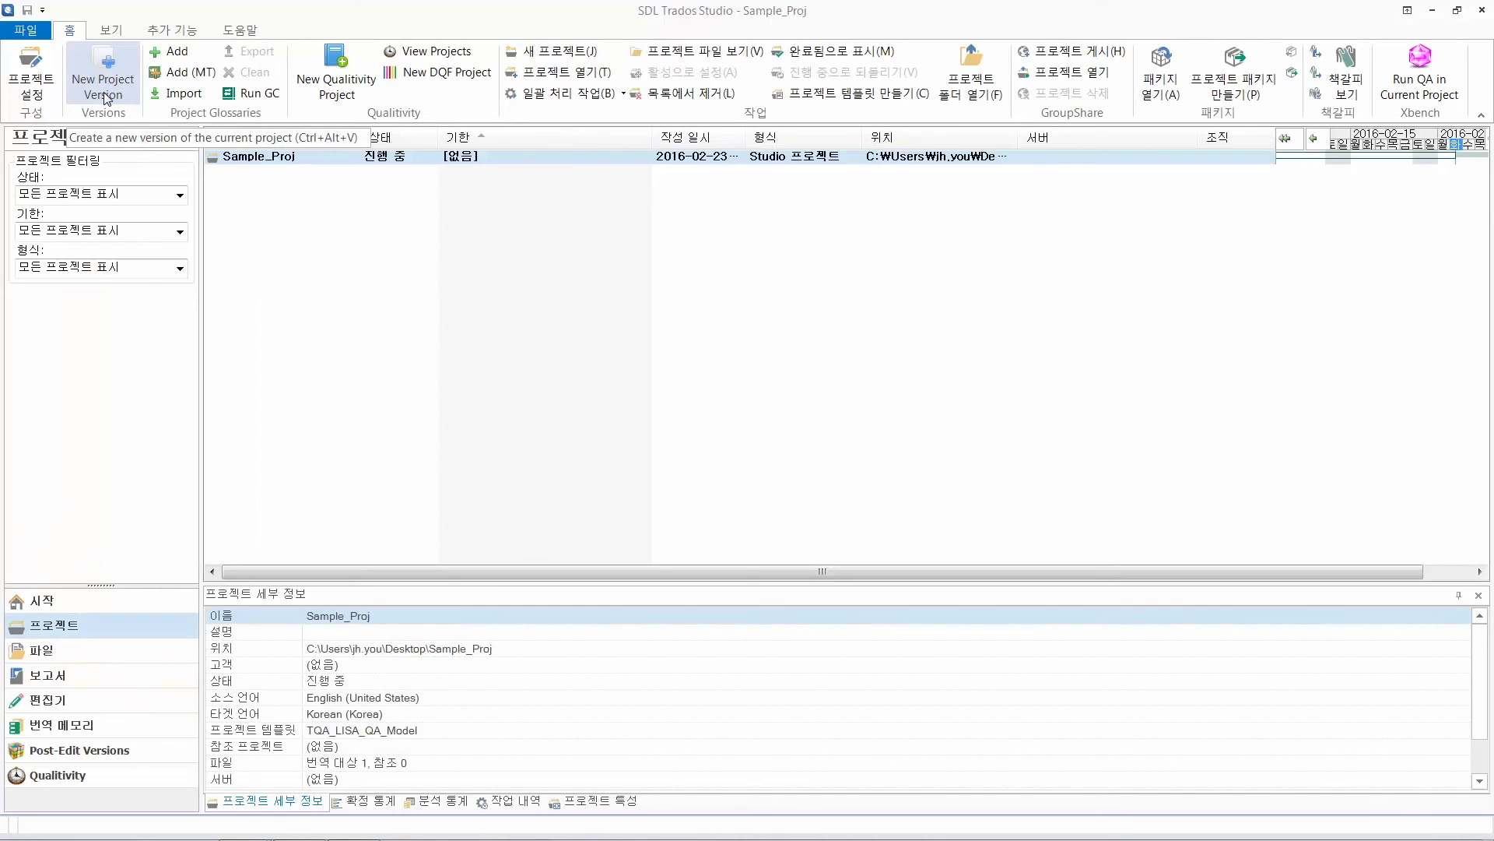
left_click(600, 95)
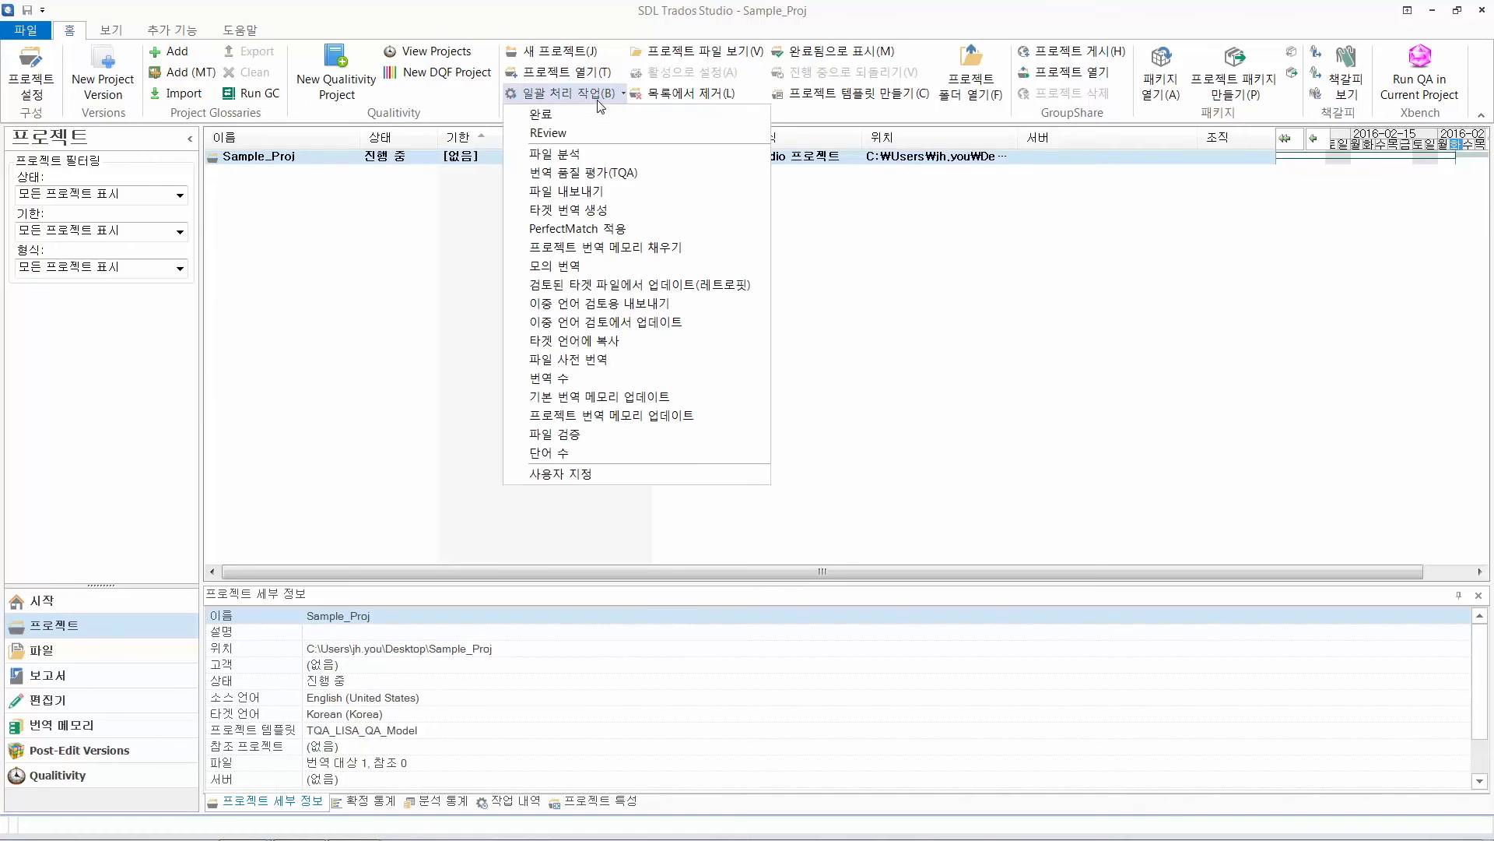
left_click(619, 177)
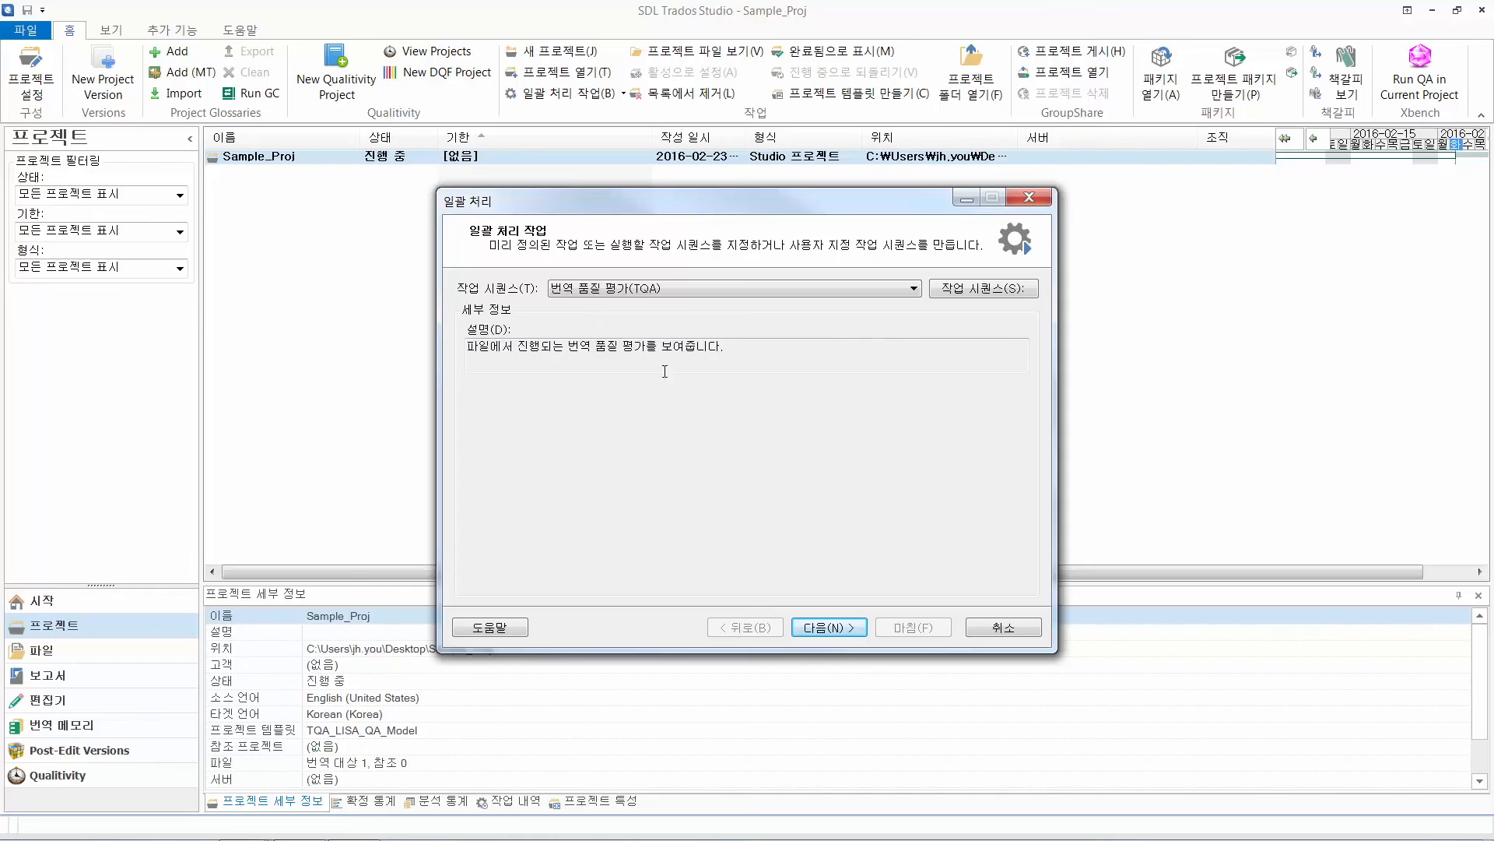
left_click(819, 630)
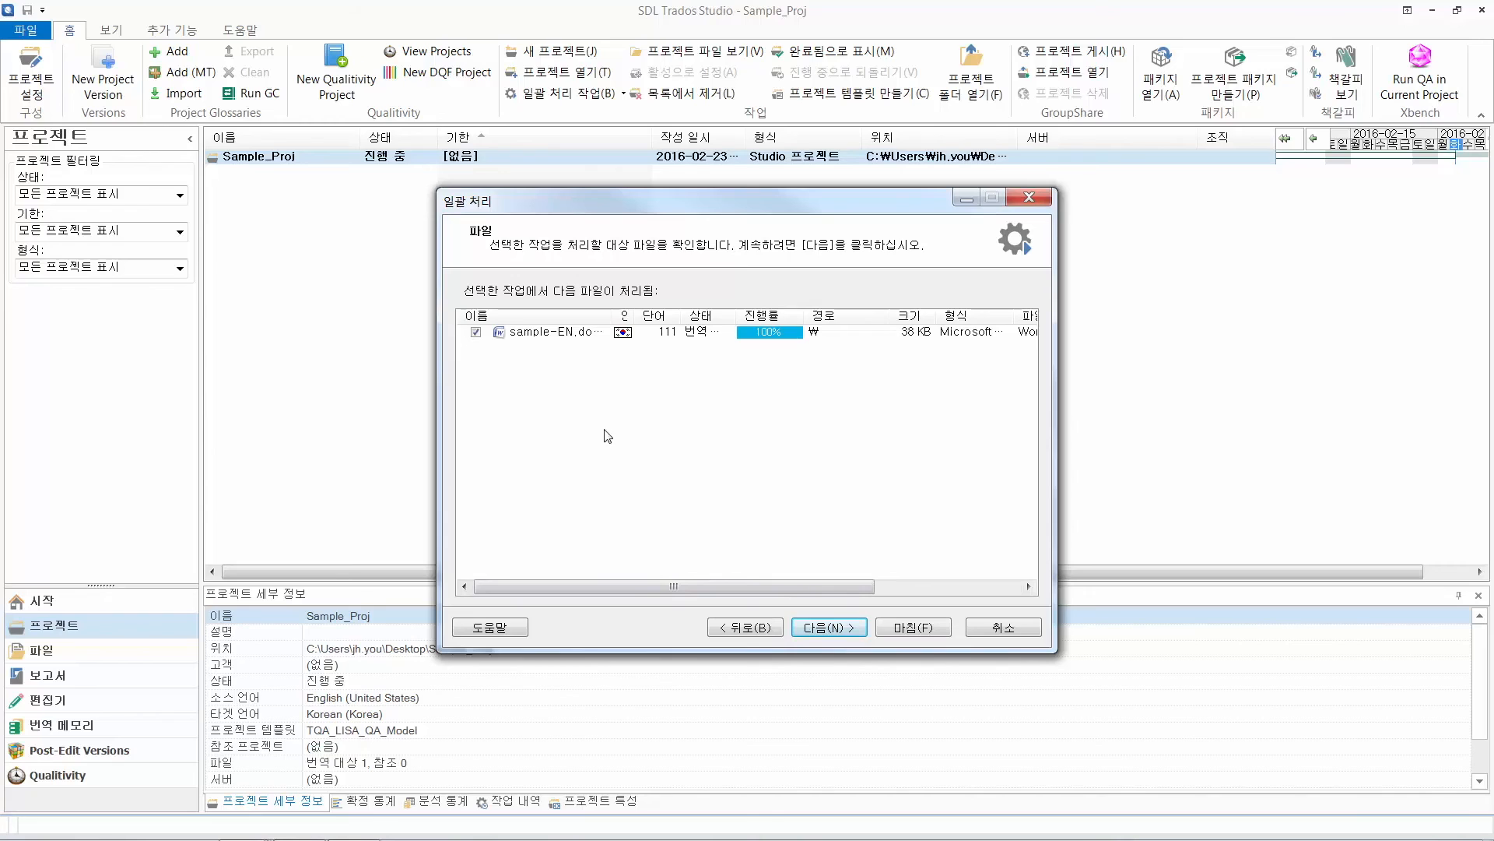
left_click(917, 629)
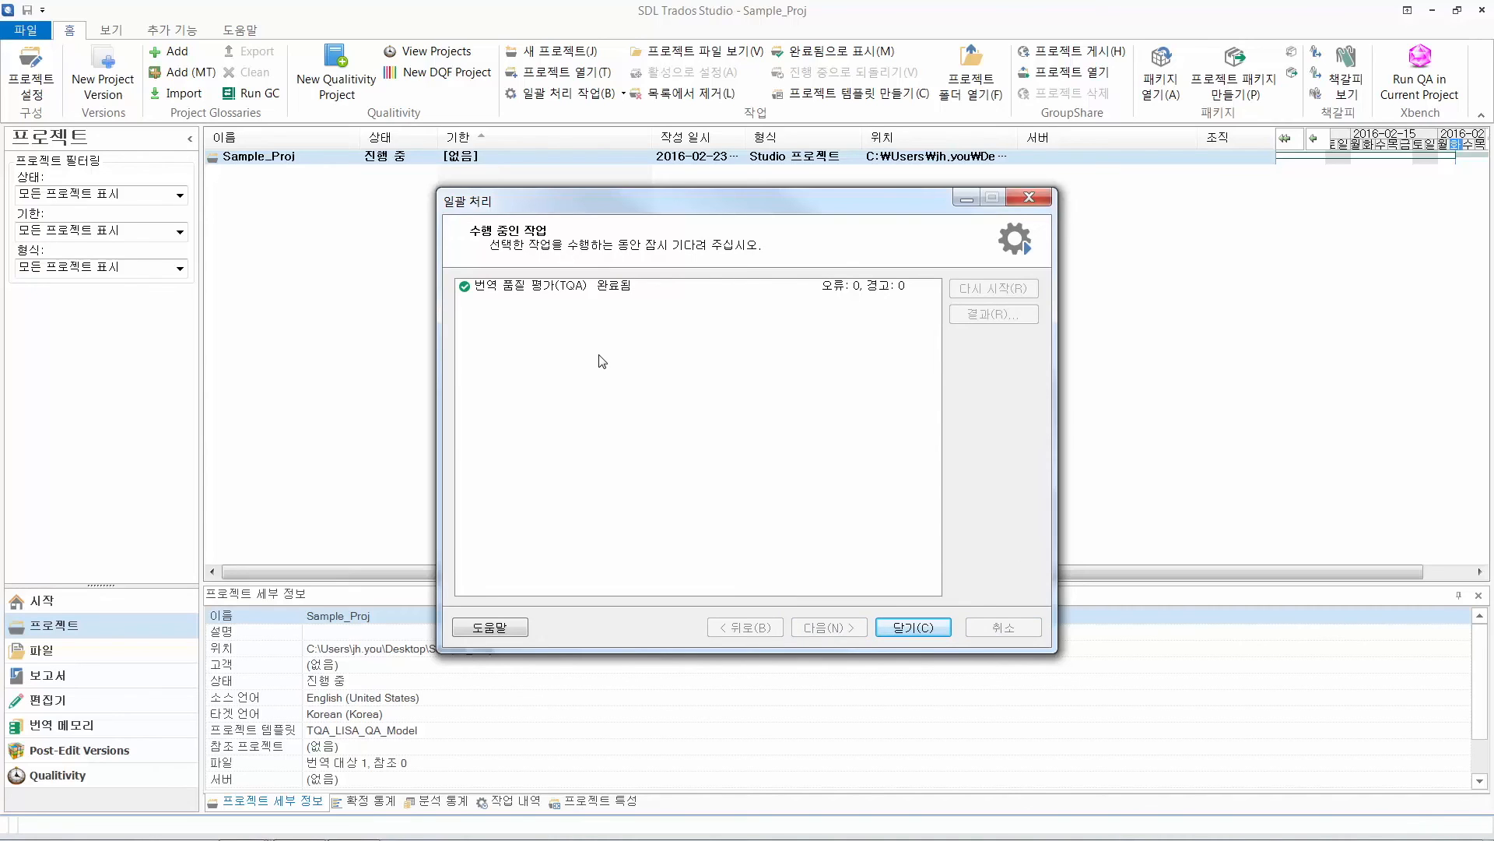
left_click(913, 630)
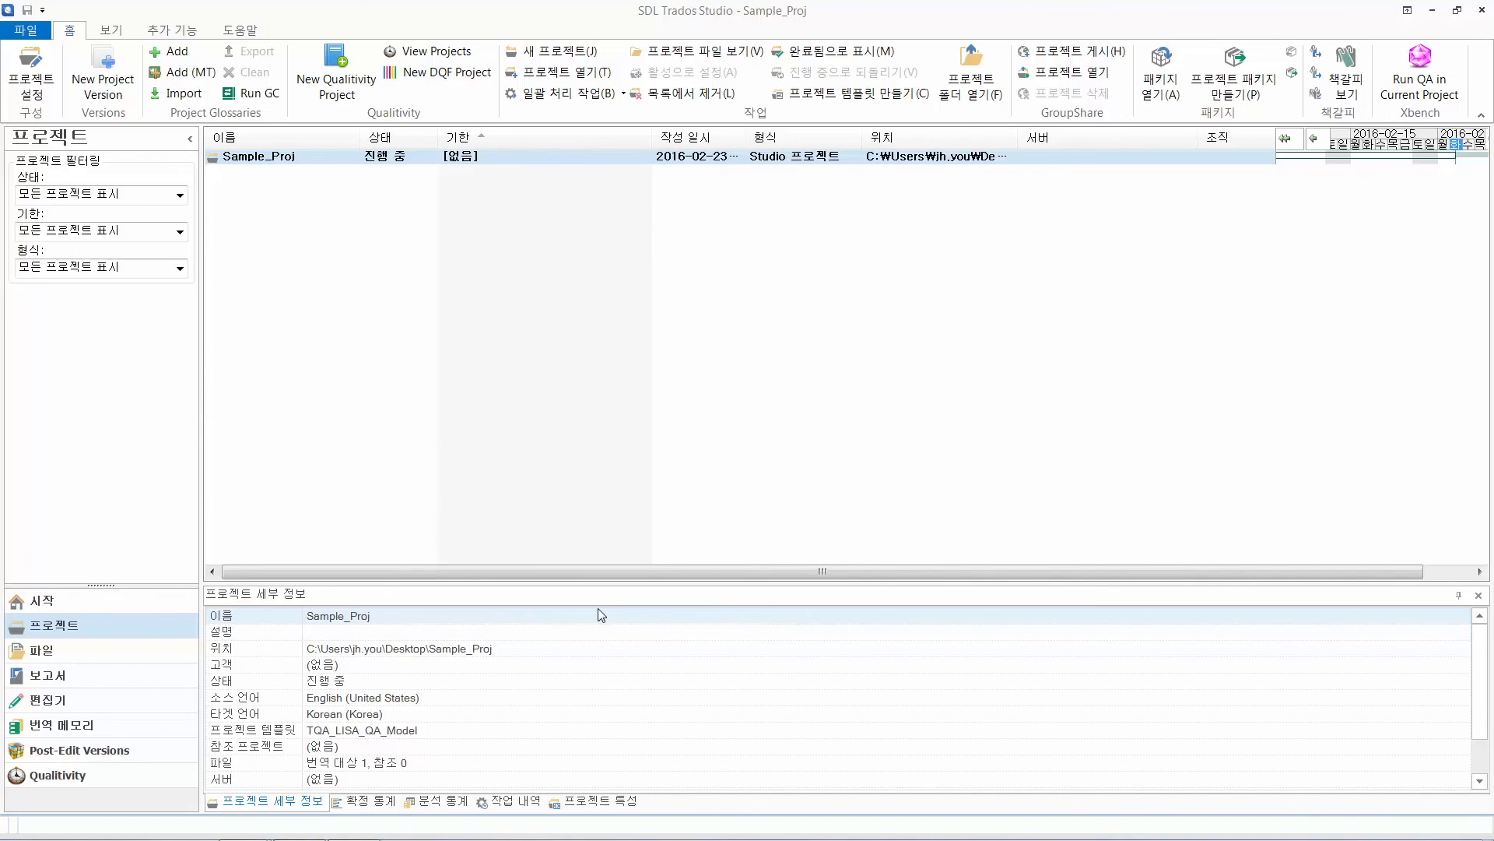
Save the project's TQA report to the desktop as TQA in Excel 2007 (*.xlsx) format
left_click(105, 678)
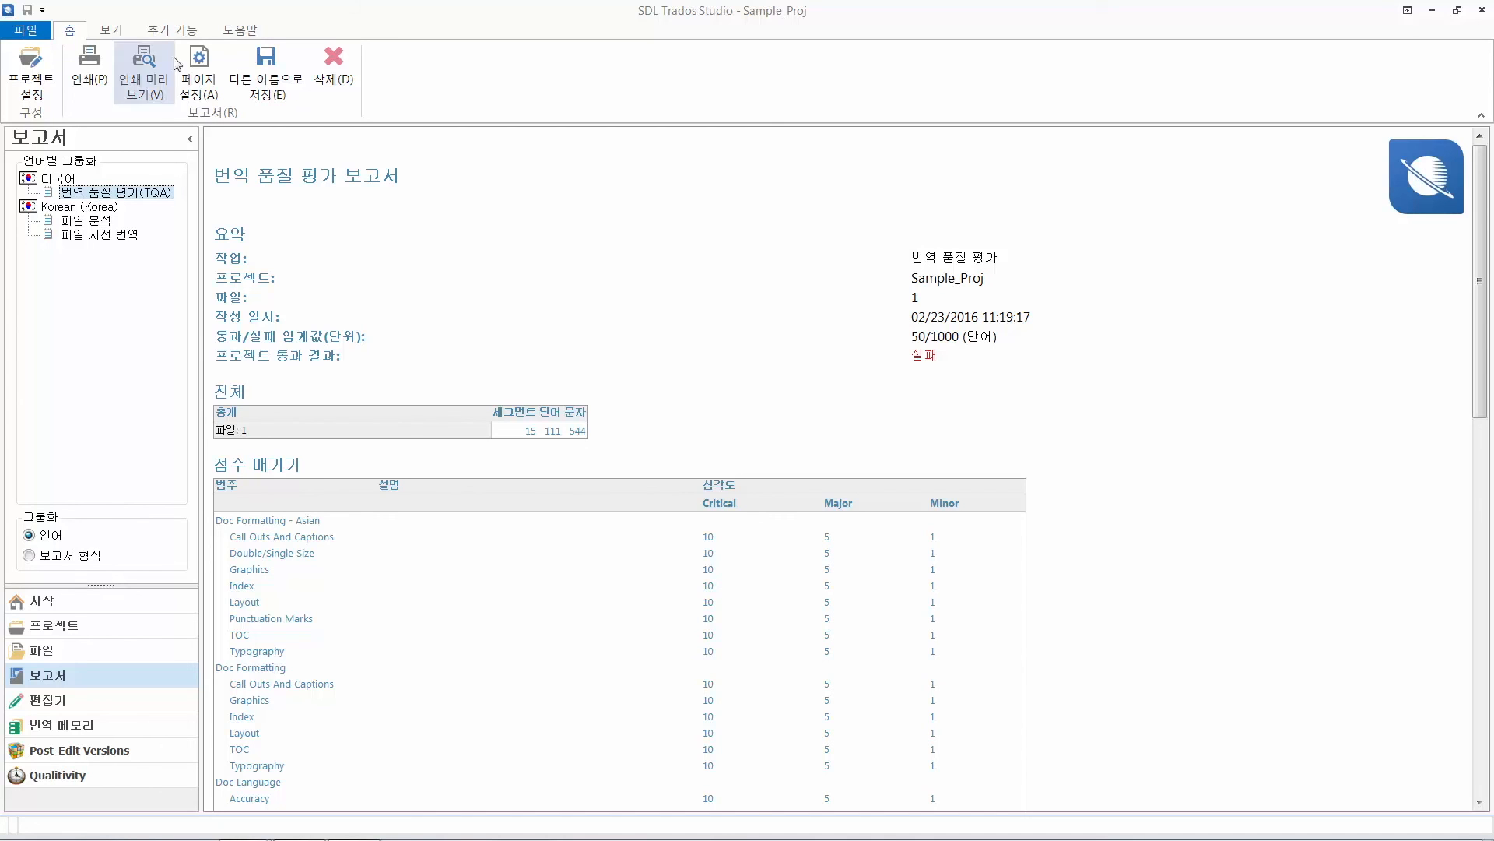
left_click(271, 98)
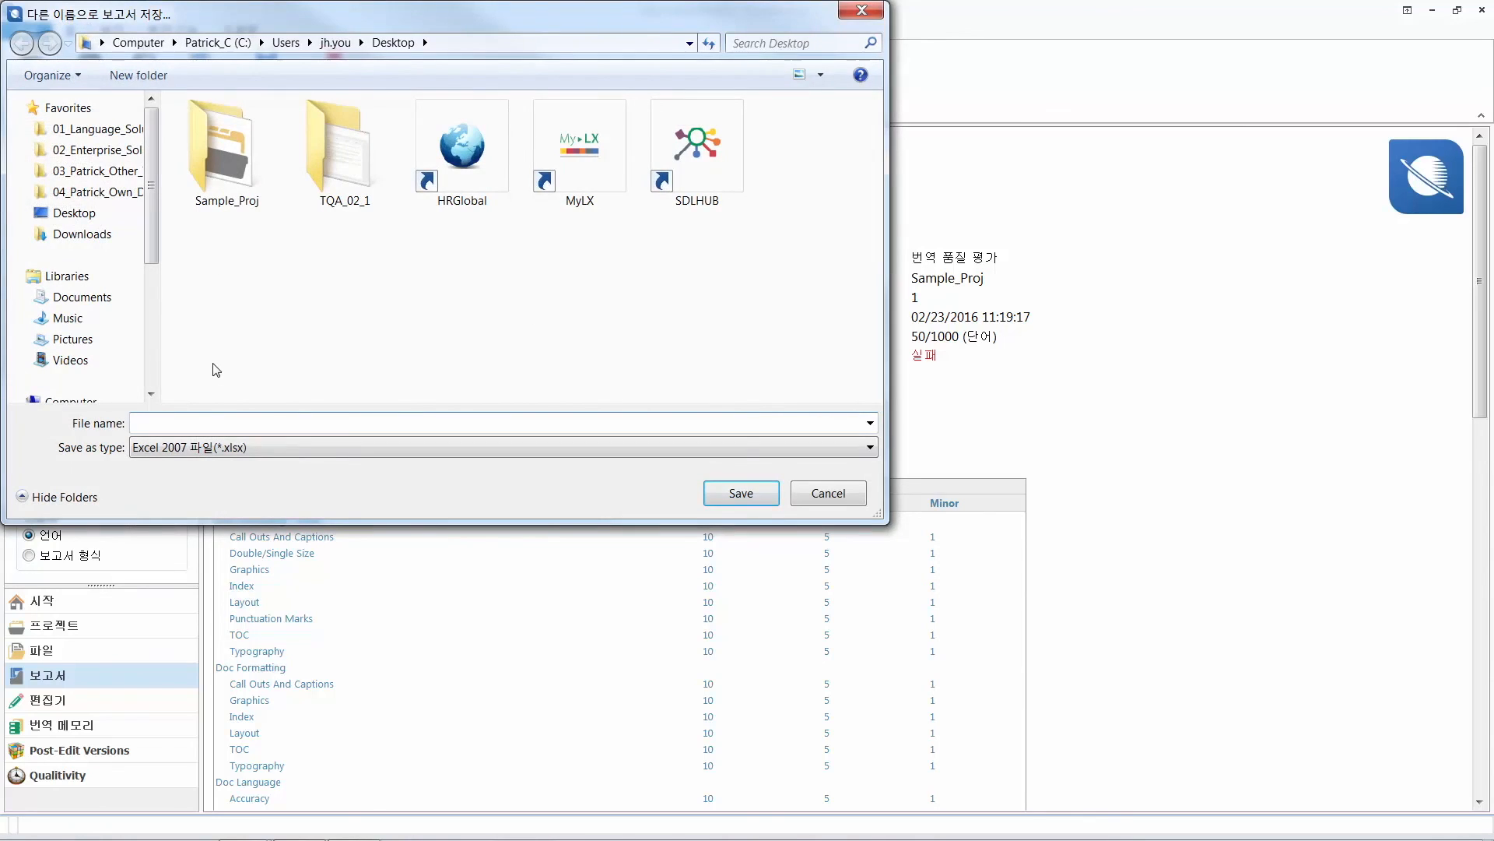
type("TQA")
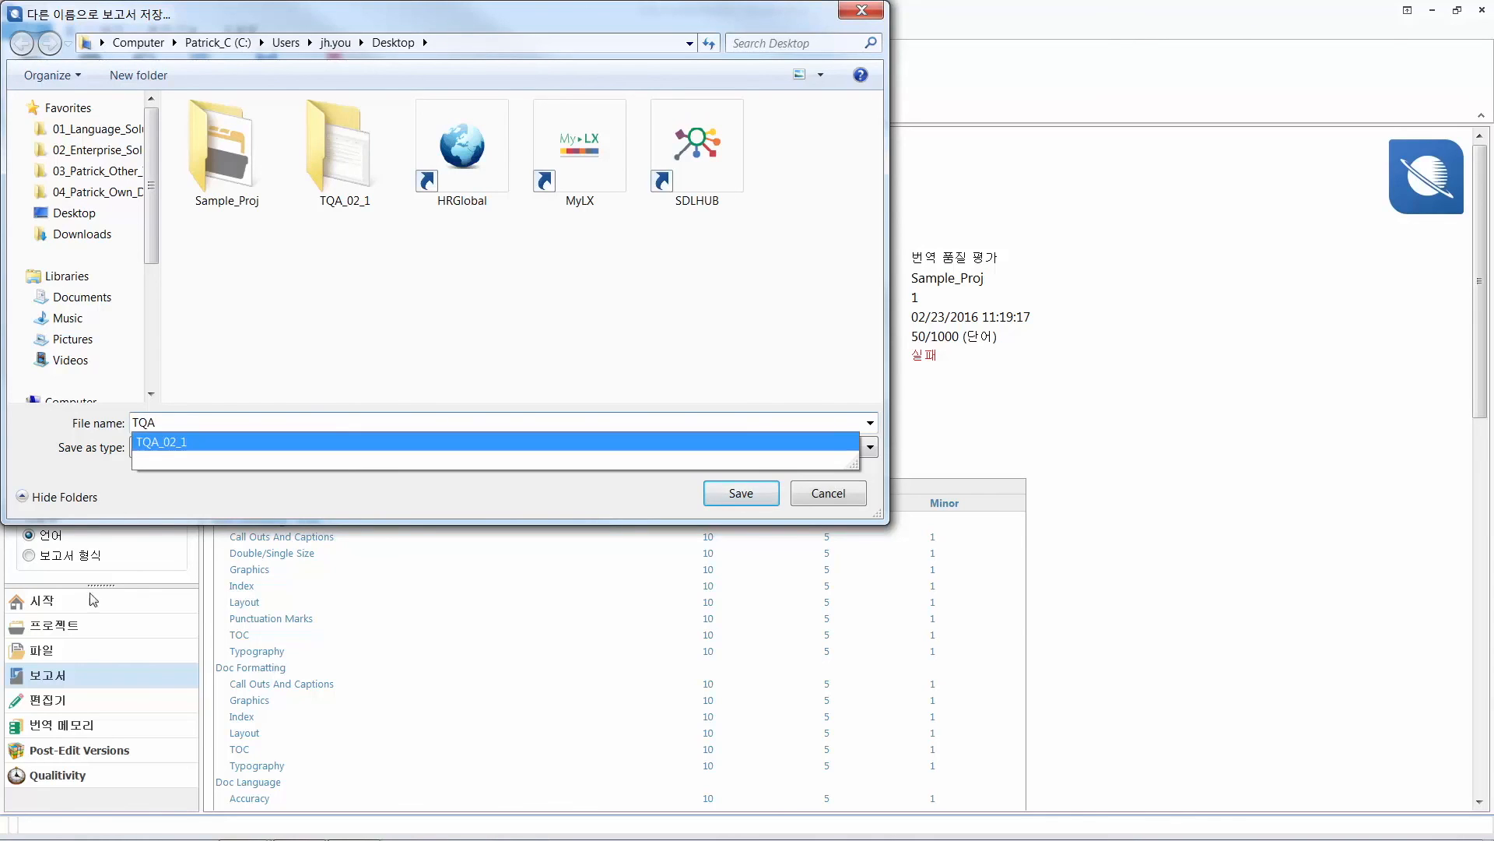
left_click(250, 516)
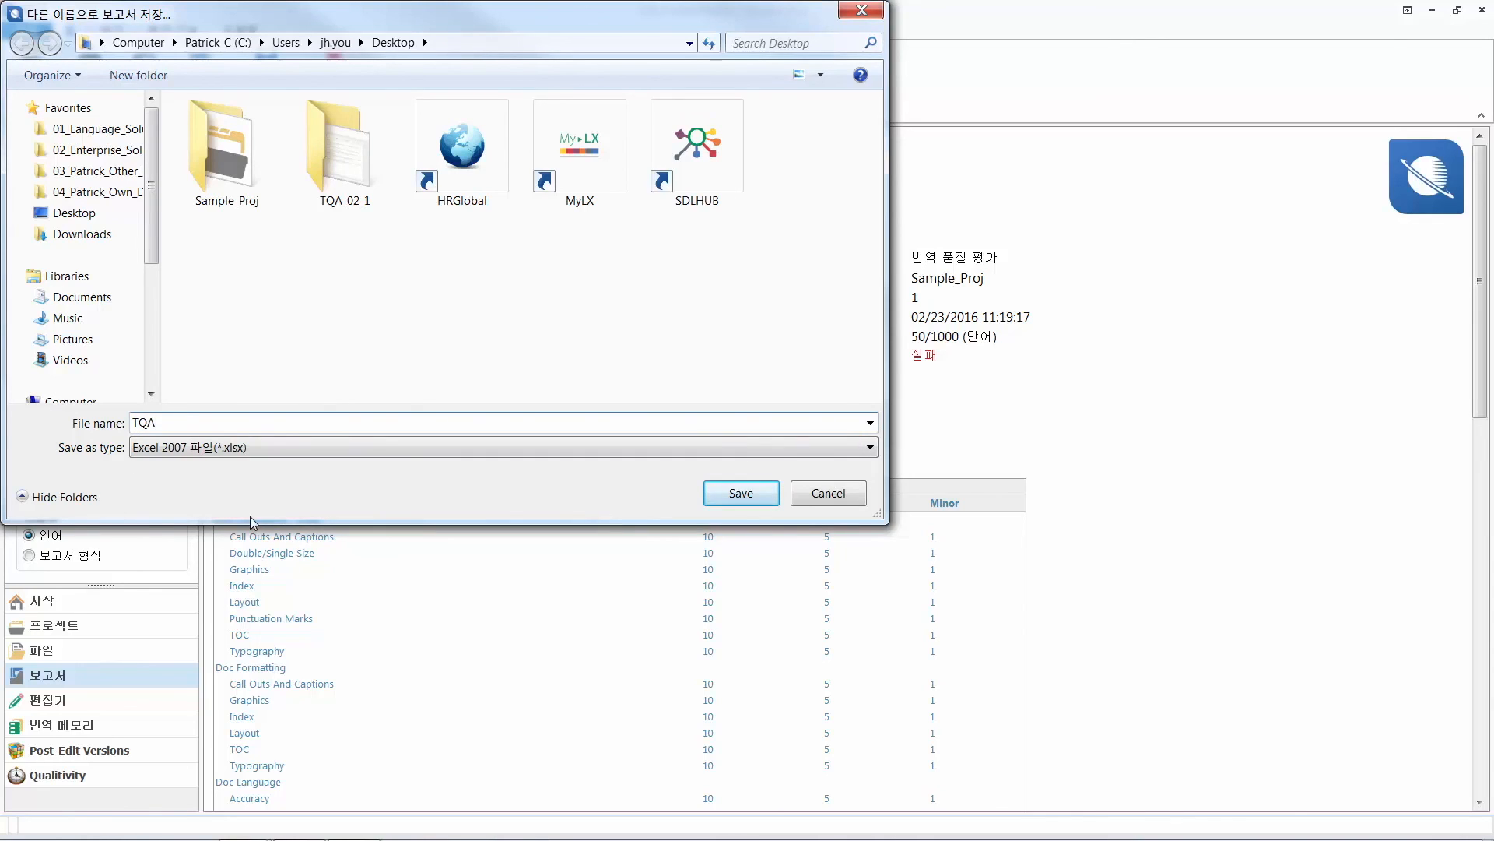
left_click(270, 454)
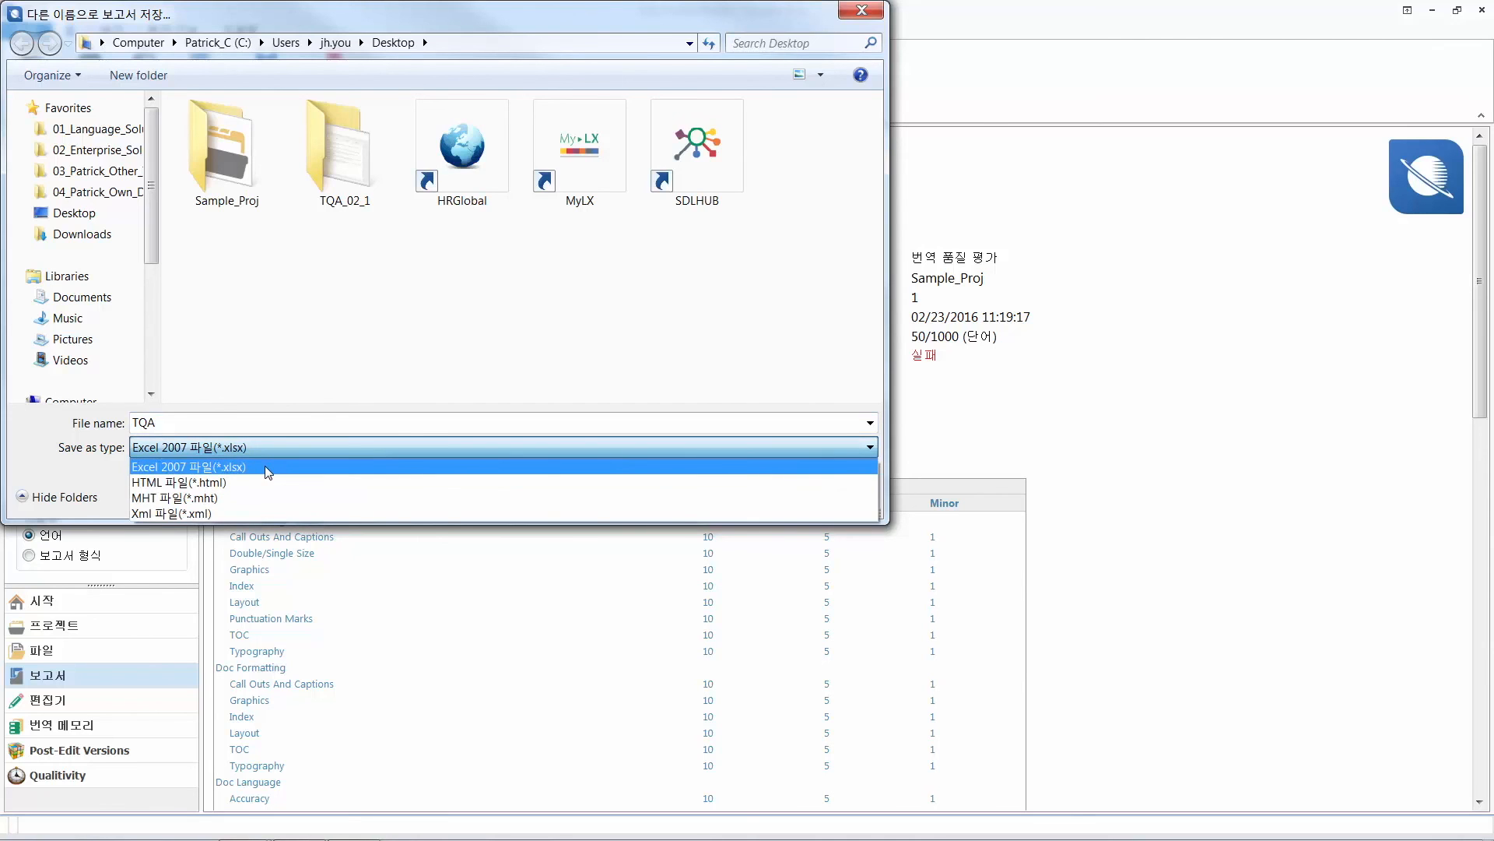
left_click(265, 465)
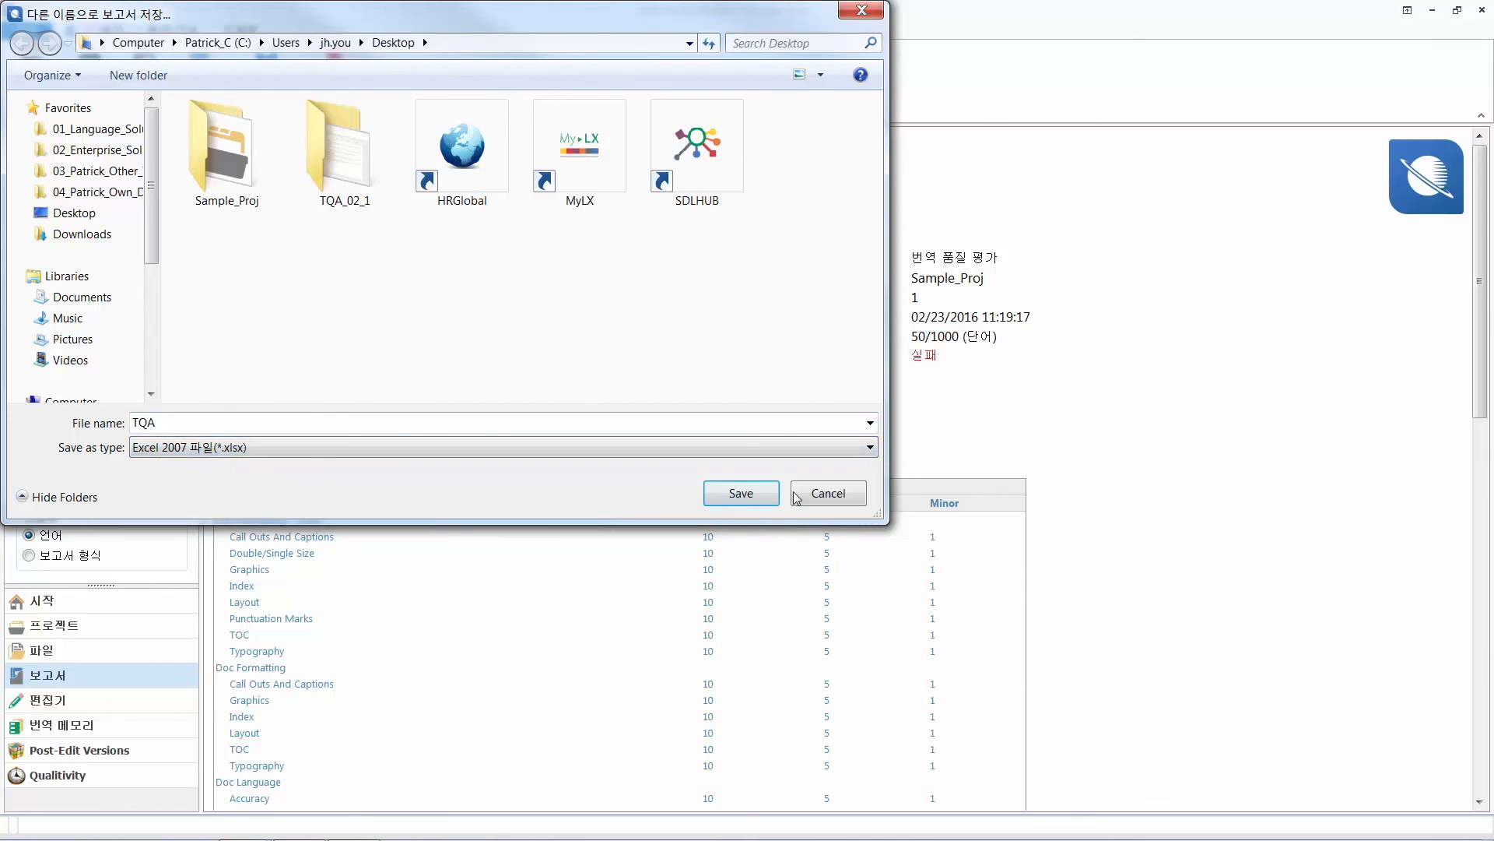
left_click(717, 501)
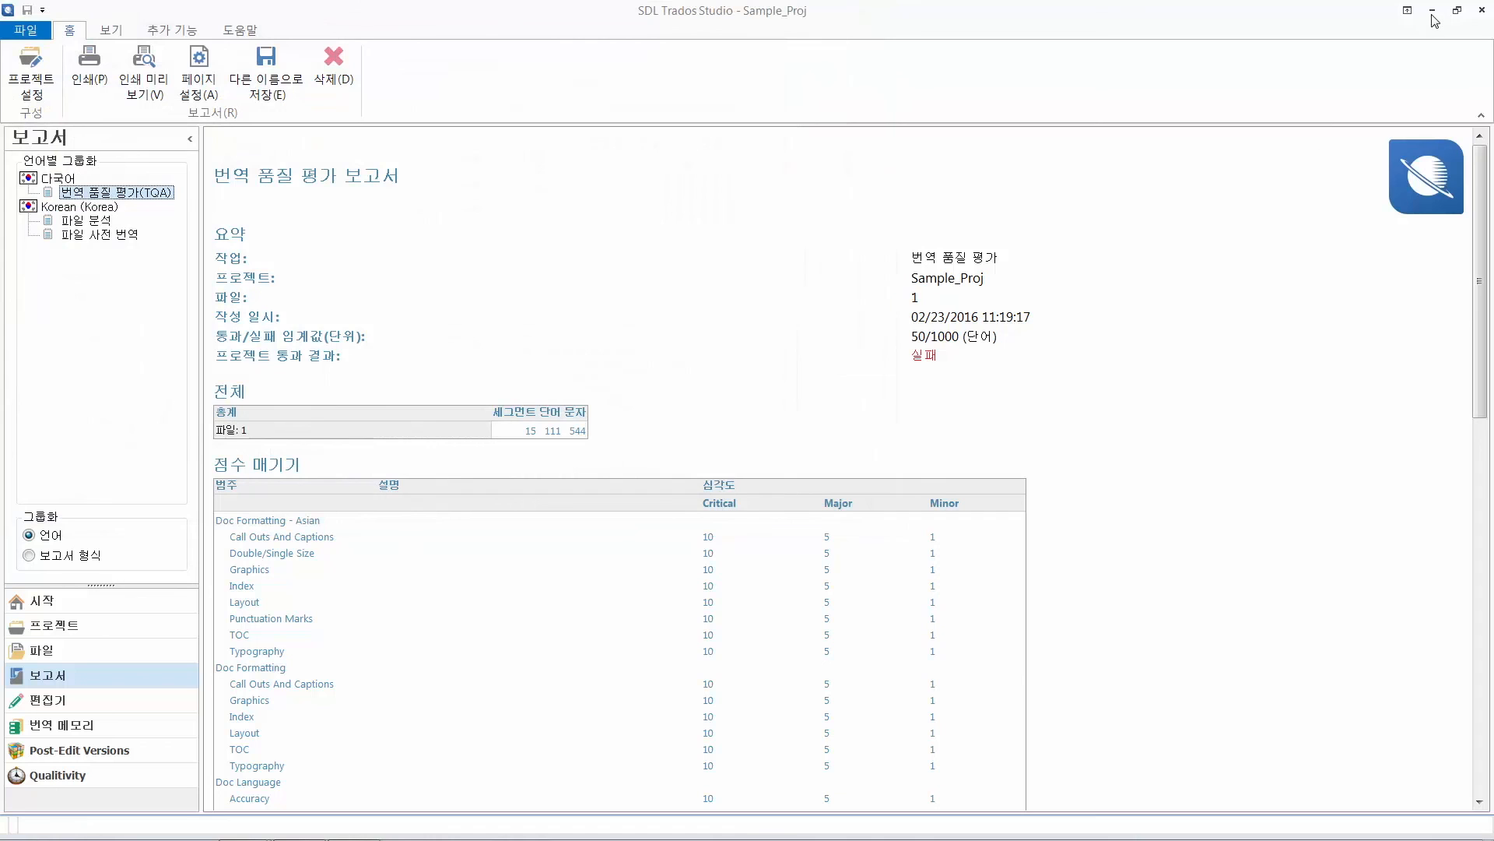
Open TQA.xlsx from the desktop in Excel and examine the translation quality report
left_click(1432, 11)
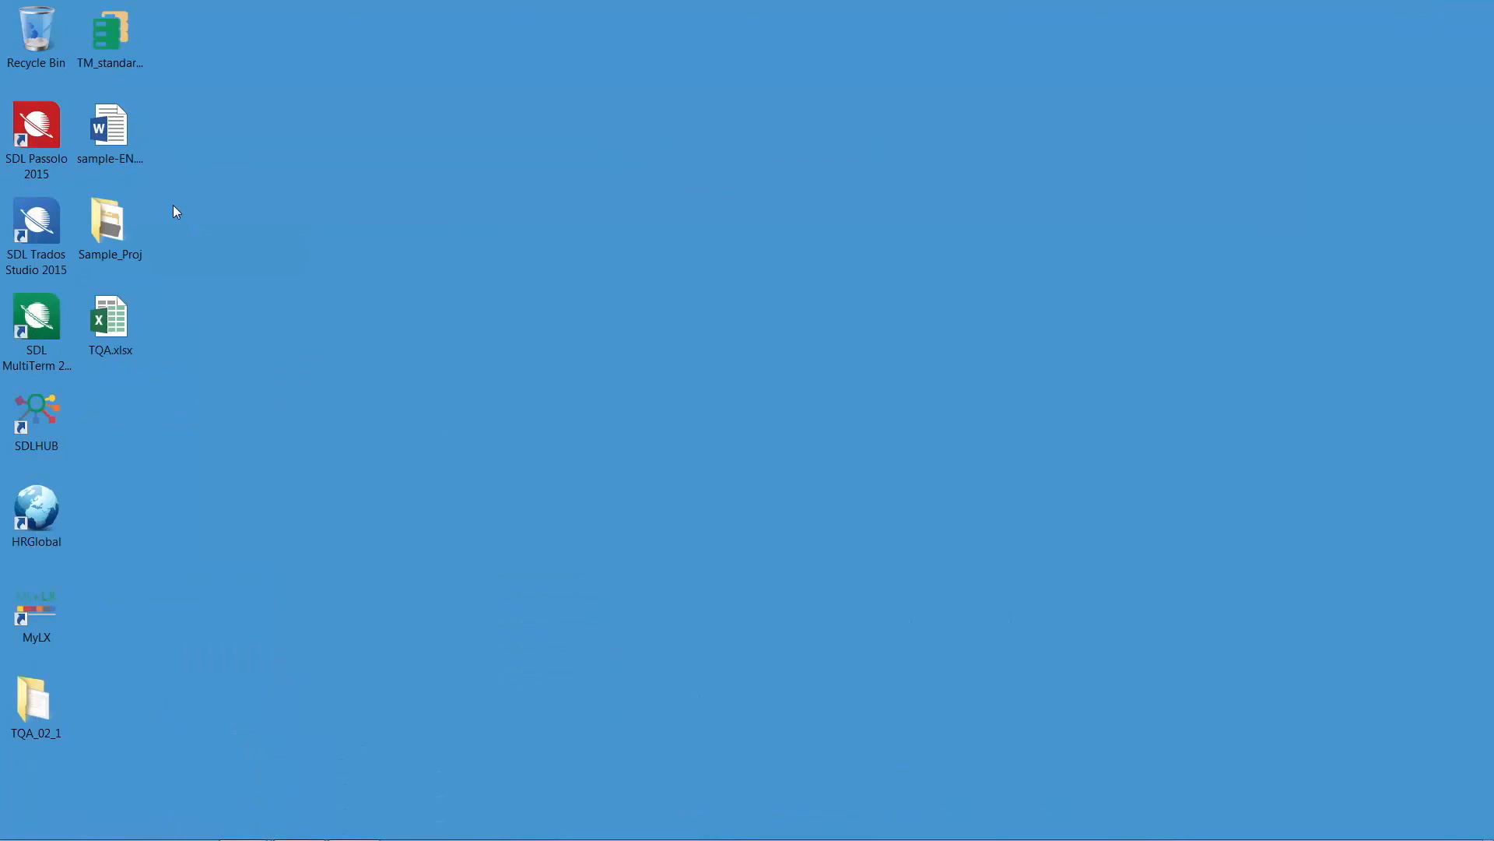
double_click(111, 323)
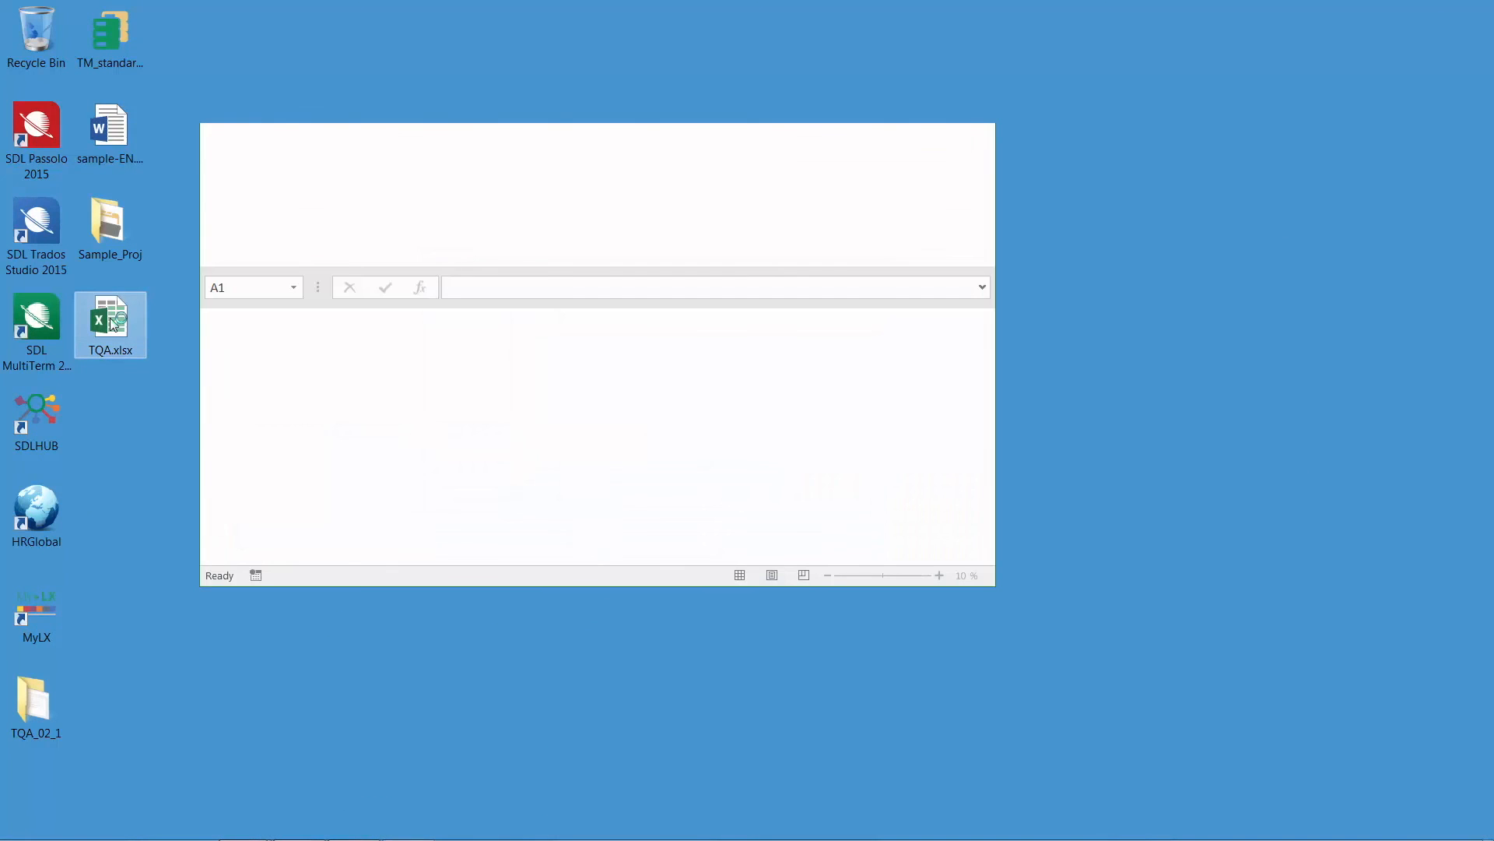
double_click(454, 134)
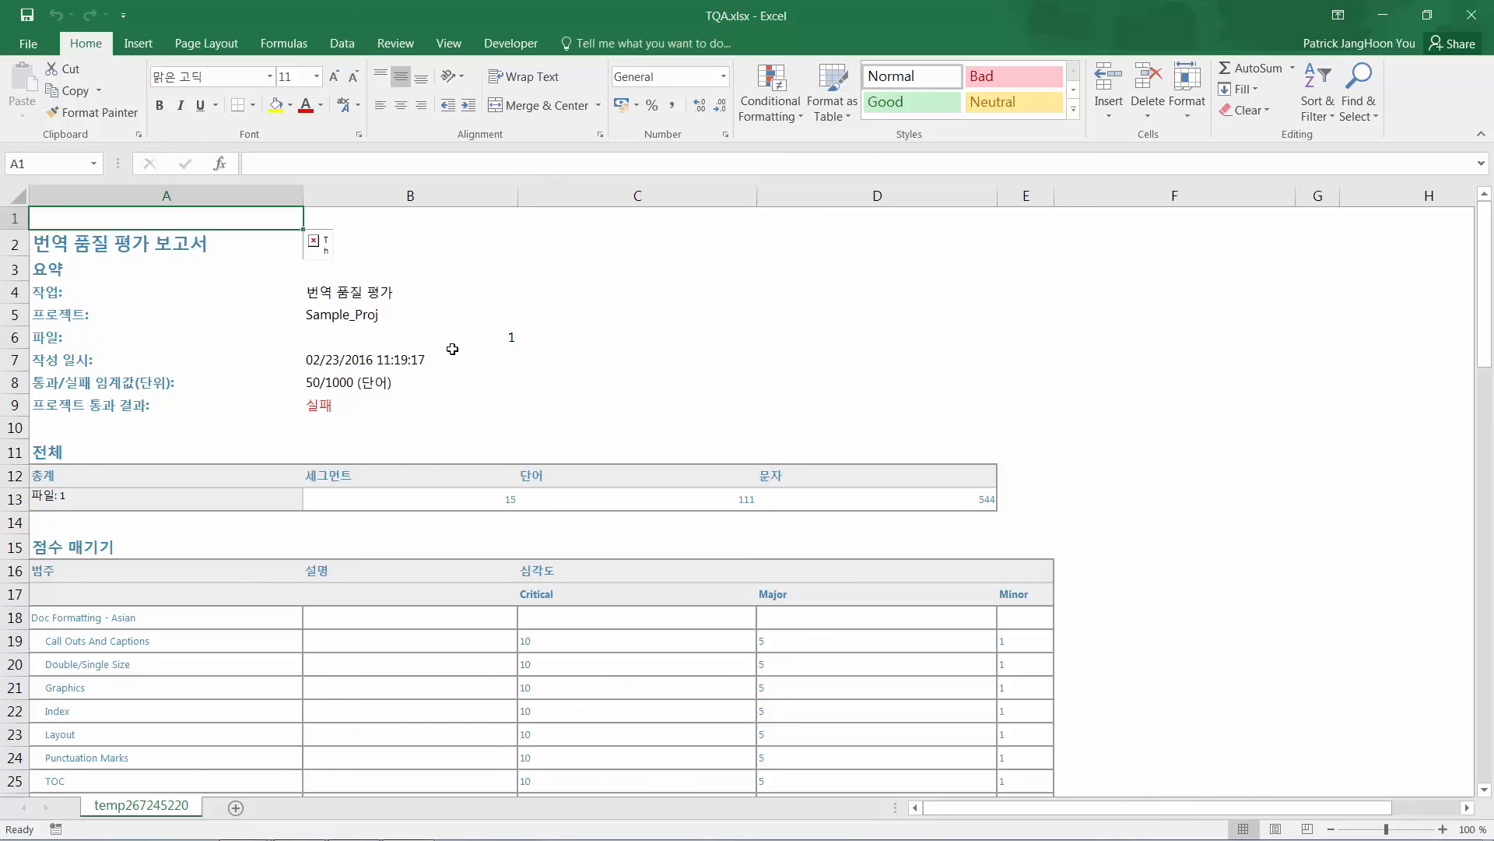
scroll(452, 348, "down", 1)
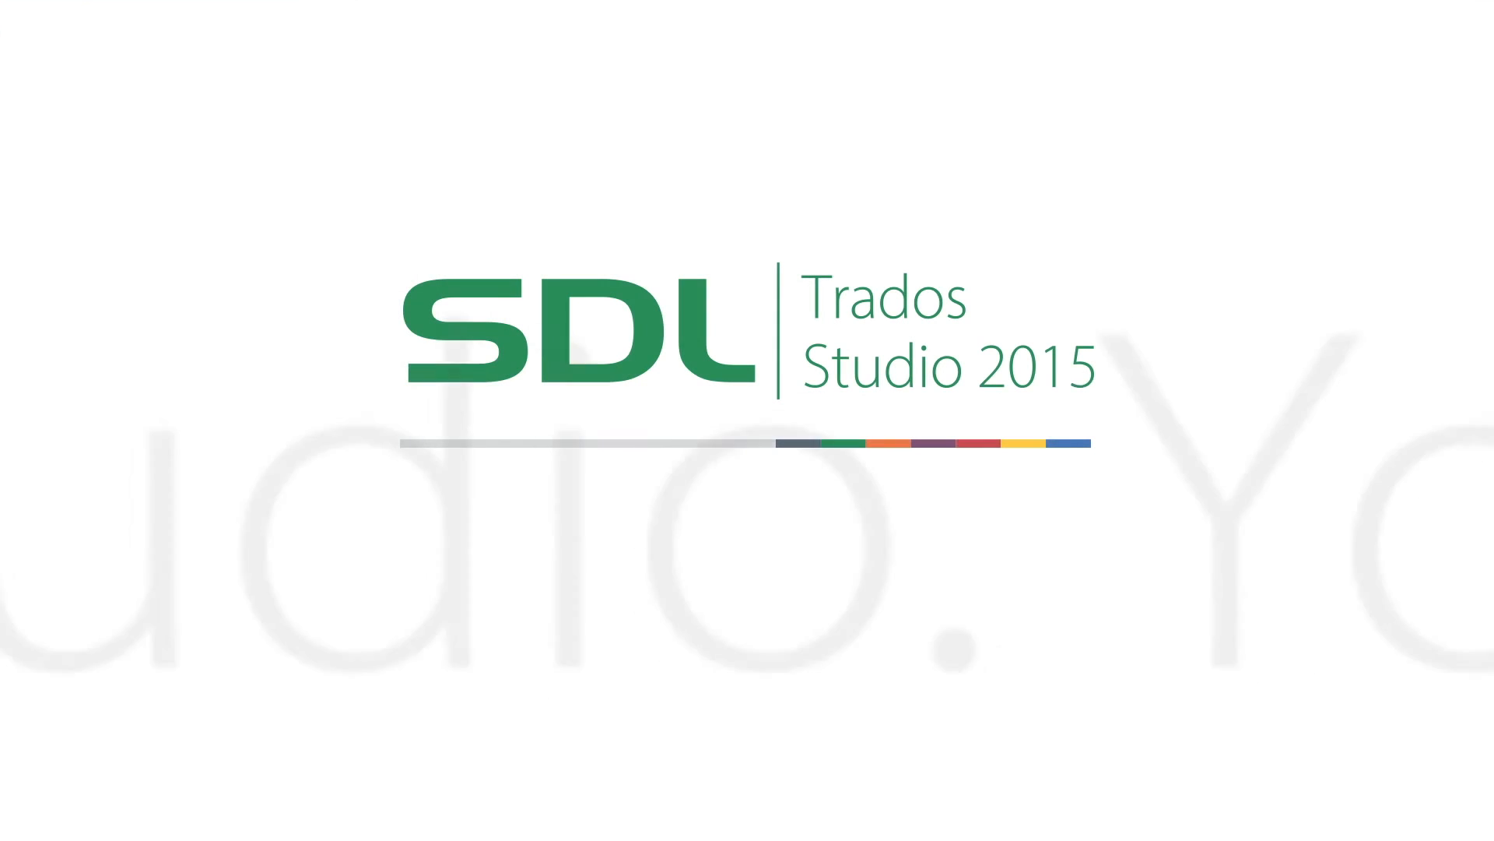